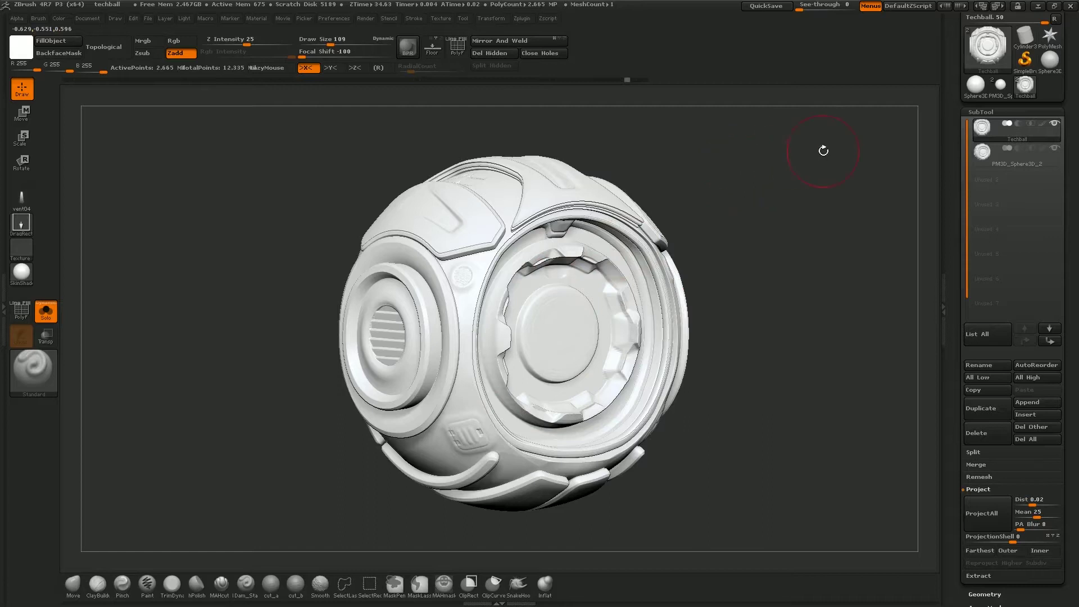
Drop the tech-ball to subdivision level 1 and orbit to inspect the low-resolution base mesh.
{"action": "mouse_move", "coordinate": [741, 206]}
{"action": "left_mouse_down"}
{"action": "mouse_move", "coordinate": [779, 203]}
{"action": "mouse_move", "coordinate": [752, 206]}
{"action": "left_mouse_up"}
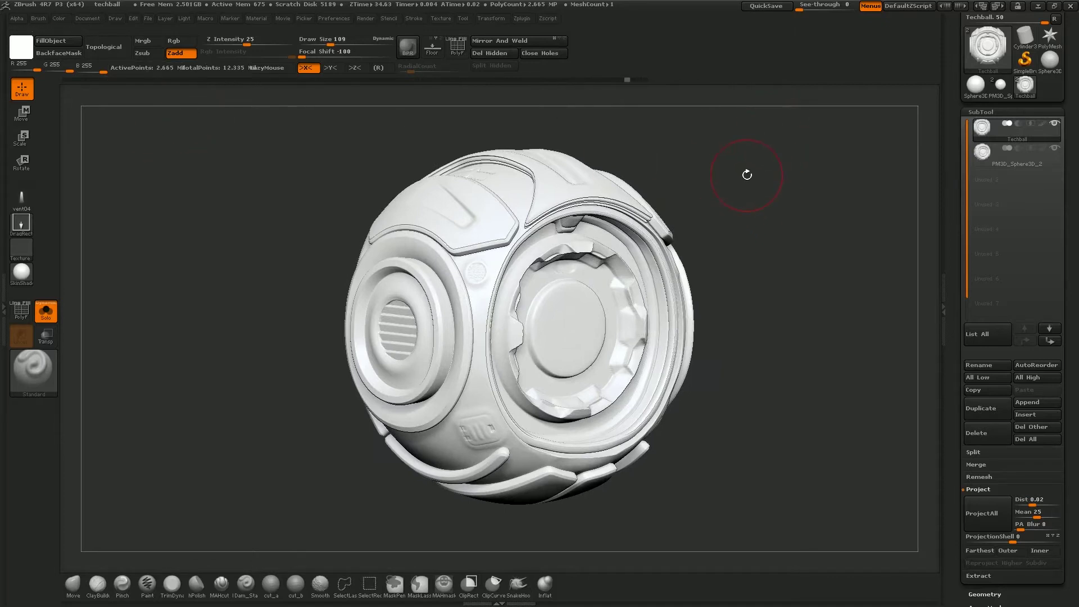
{"action": "mouse_move", "coordinate": [734, 177]}
{"action": "left_mouse_down"}
{"action": "mouse_move", "coordinate": [788, 180]}
{"action": "mouse_move", "coordinate": [810, 208]}
{"action": "mouse_move", "coordinate": [731, 178]}
{"action": "left_mouse_up"}
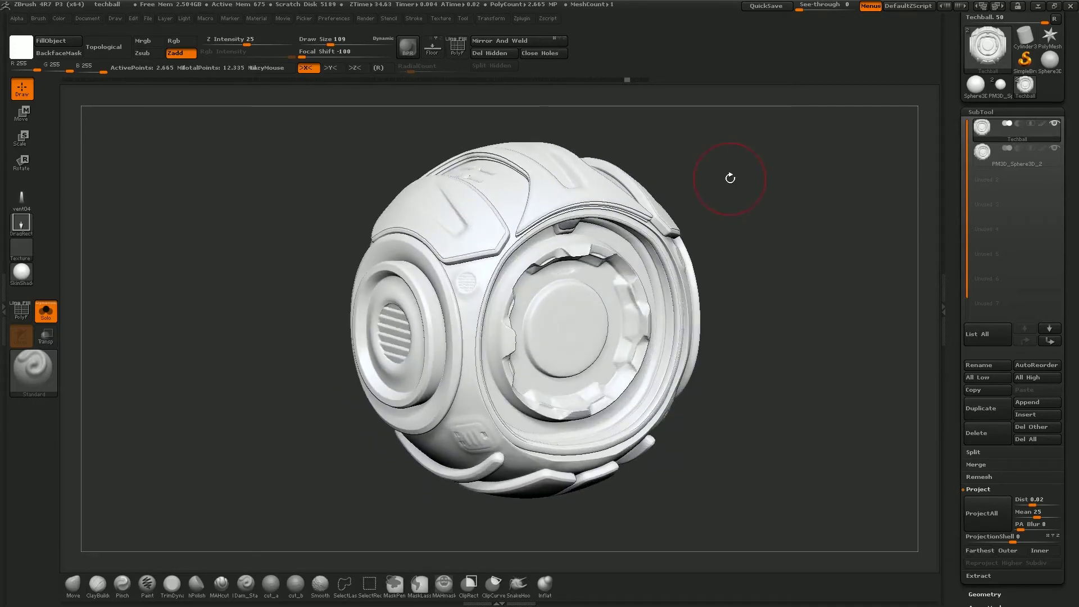
{"action": "left_click_drag", "start_coordinate": [1062, 376], "coordinate": [1062, 186]}
{"action": "left_click", "coordinate": [984, 355]}
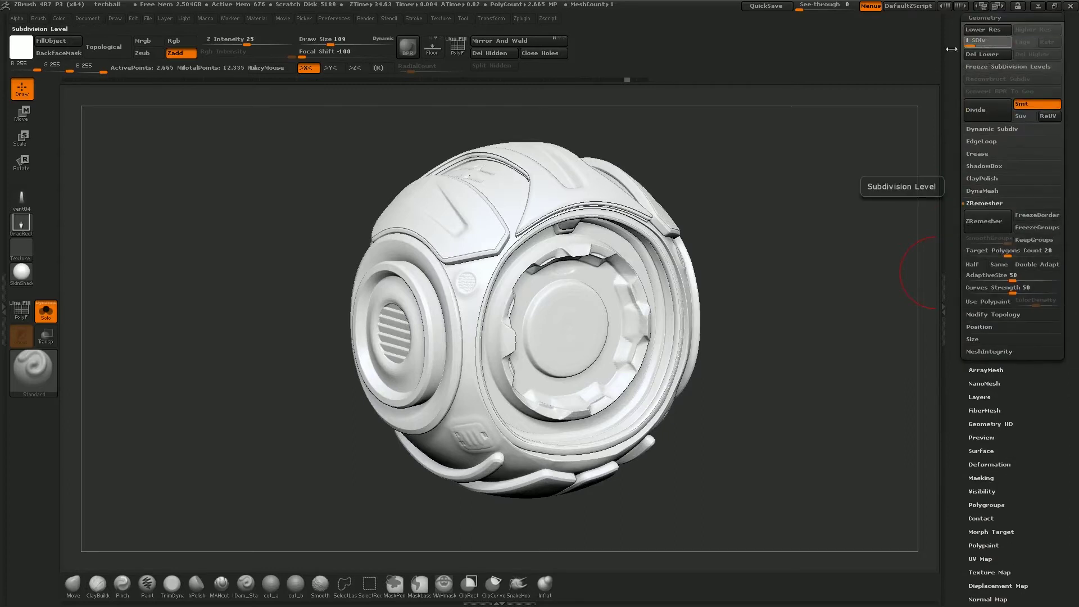
{"action": "key", "text": "shift+d"}
{"action": "key", "text": "shift+d"}
{"action": "key", "text": "shift+d"}
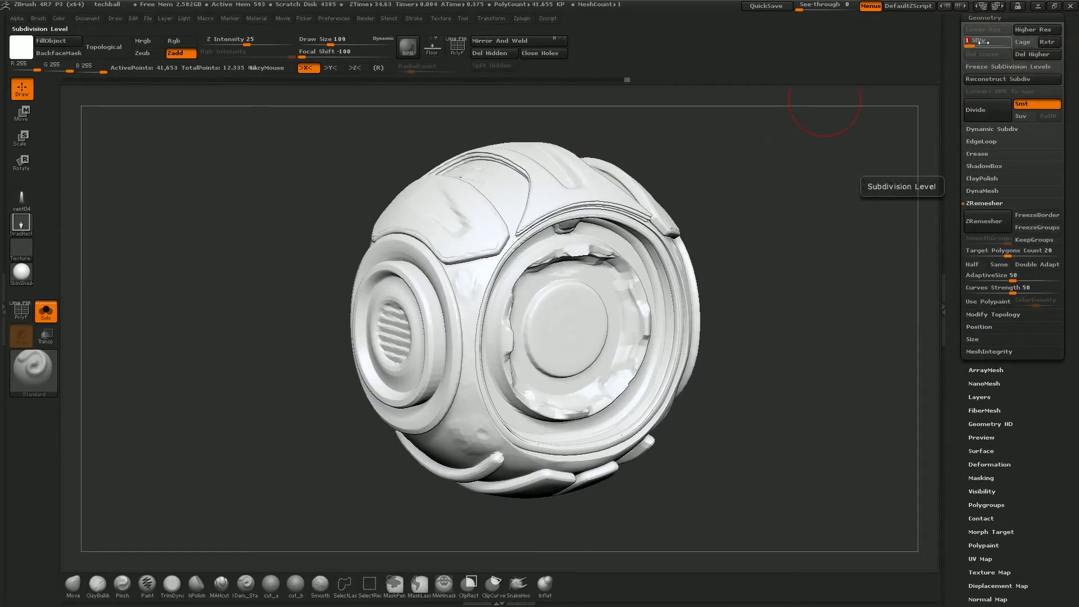
{"action": "left_click_drag", "start_coordinate": [798, 229], "coordinate": [628, 231], "text": "shift"}
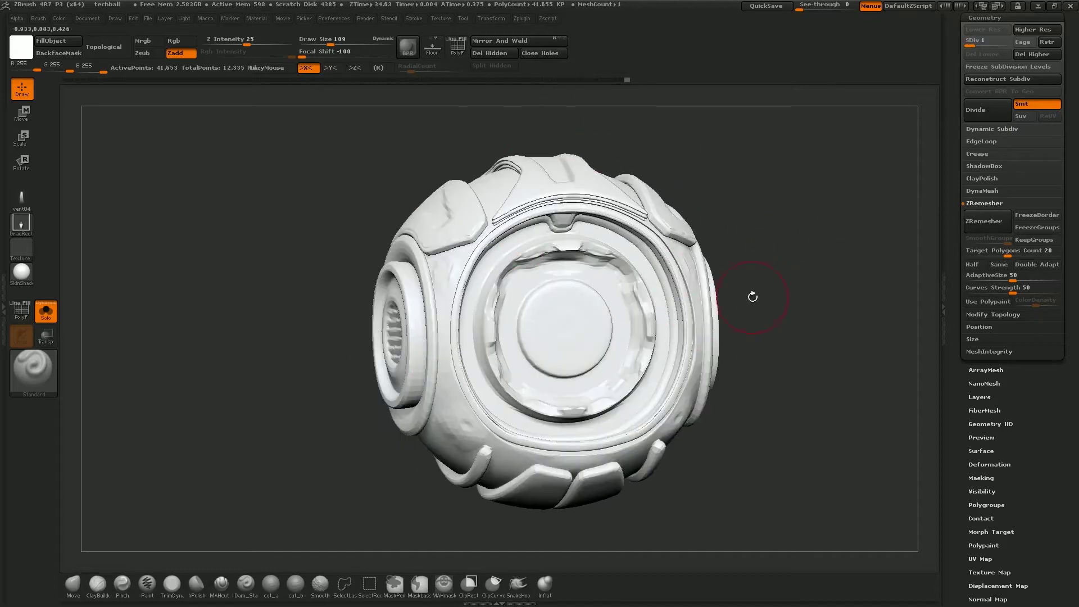
{"action": "mouse_move", "coordinate": [821, 199]}
{"action": "left_mouse_down"}
{"action": "mouse_move", "coordinate": [833, 217]}
{"action": "mouse_move", "coordinate": [840, 206]}
{"action": "mouse_move", "coordinate": [817, 194]}
{"action": "left_mouse_up"}
Raise the model back to SDiv 4 and scroll to Zplugin > Multi Map Exporter.
{"action": "left_click_drag", "start_coordinate": [963, 41], "coordinate": [1009, 44]}
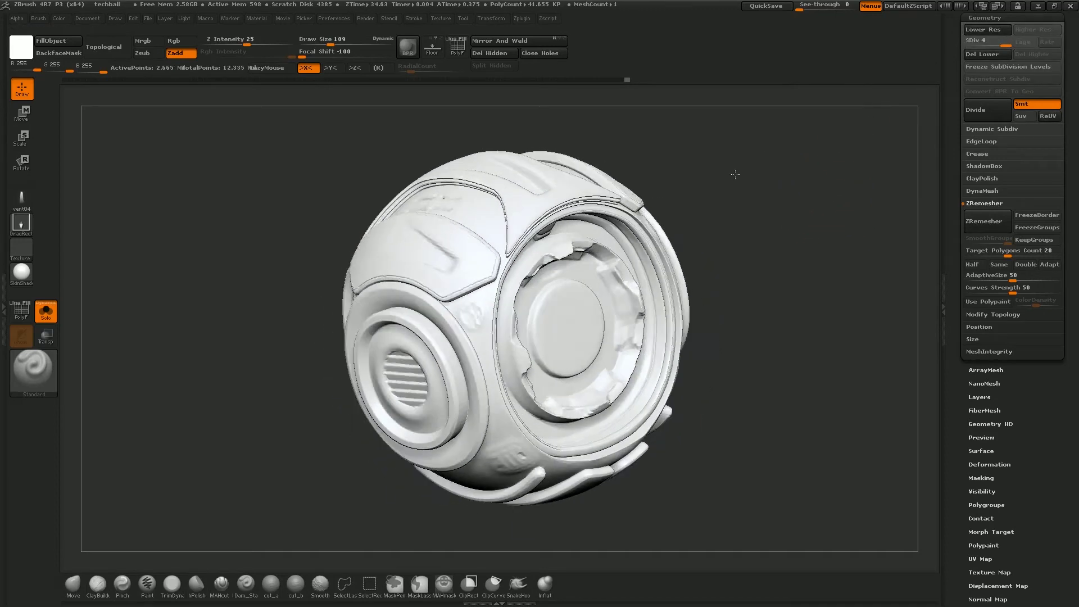
{"action": "left_click_drag", "start_coordinate": [712, 193], "coordinate": [712, 194]}
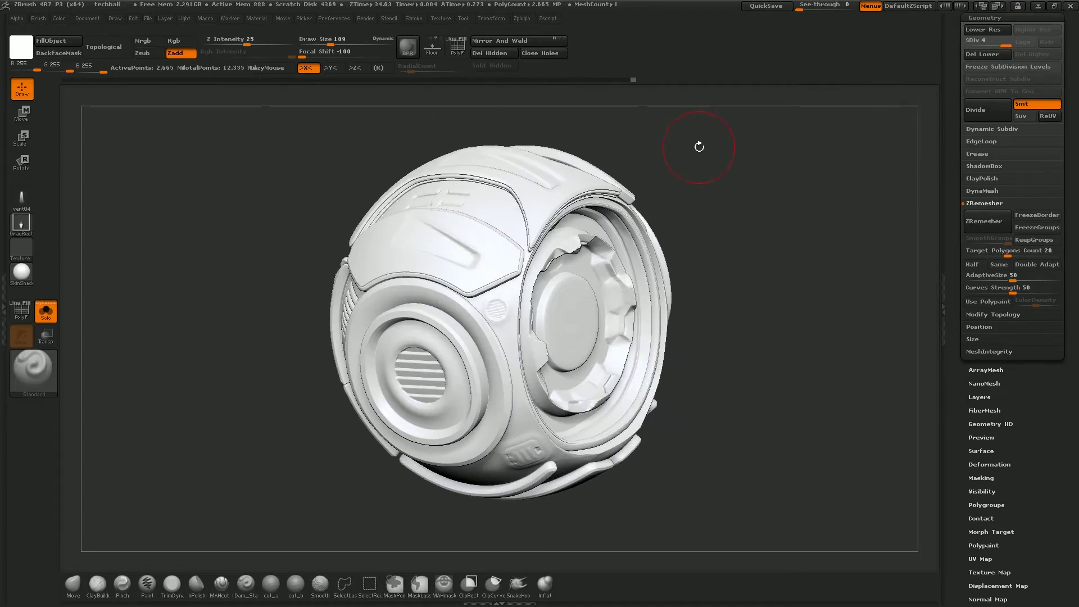
{"action": "left_click_drag", "start_coordinate": [1072, 56], "coordinate": [1071, 255]}
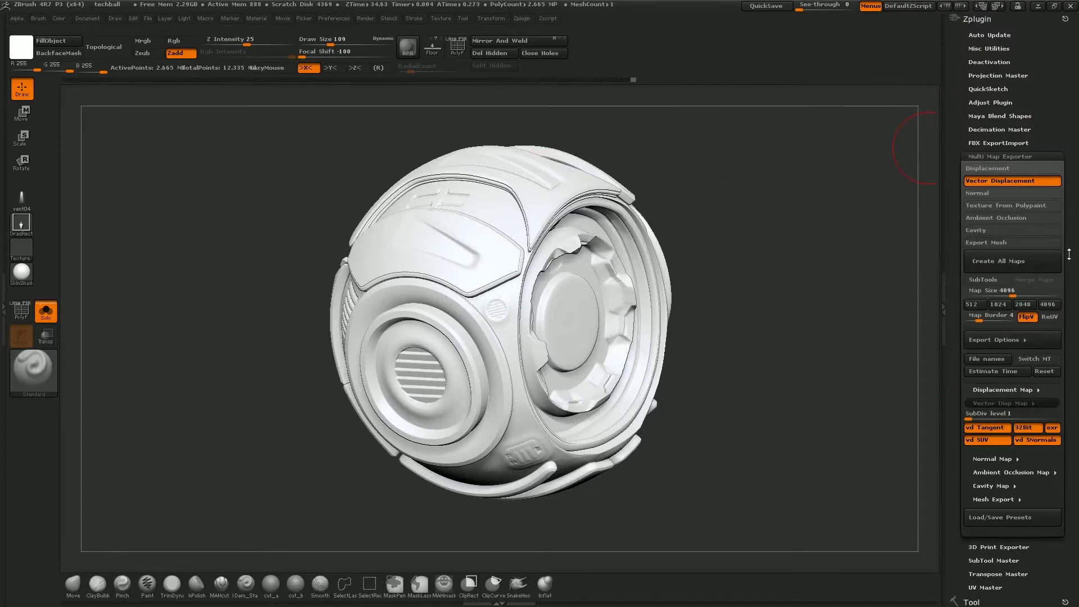
{"action": "left_click", "coordinate": [985, 156]}
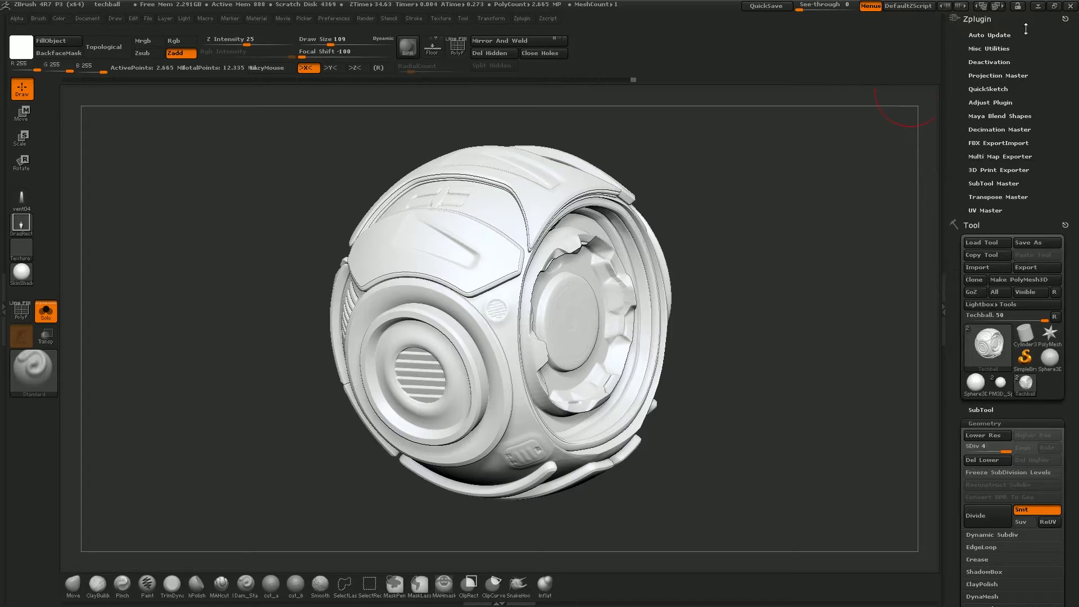
{"action": "left_click", "coordinate": [1066, 21]}
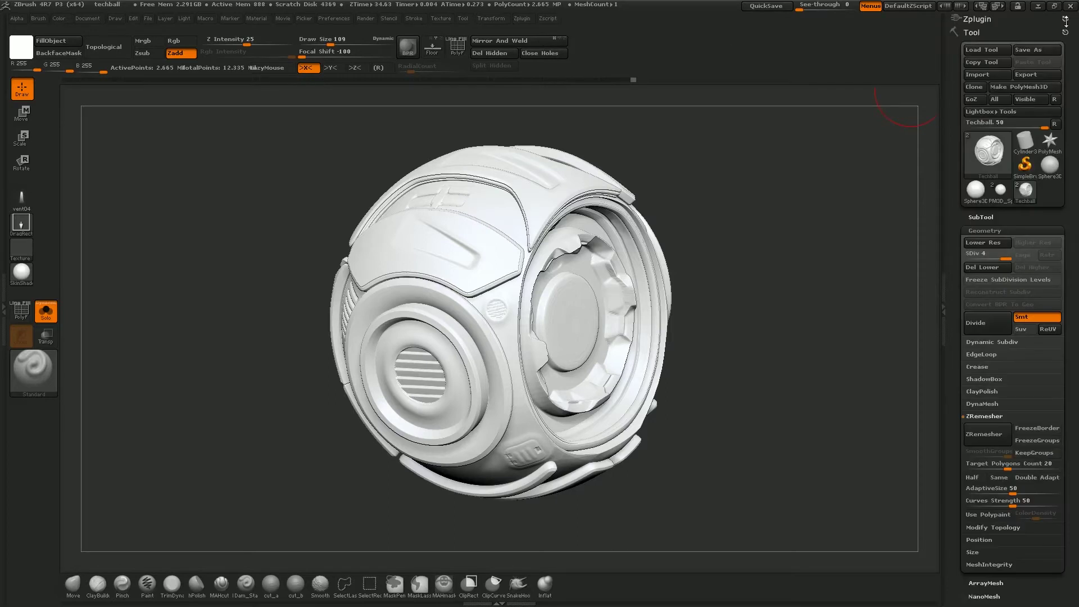
{"action": "left_click", "coordinate": [521, 16]}
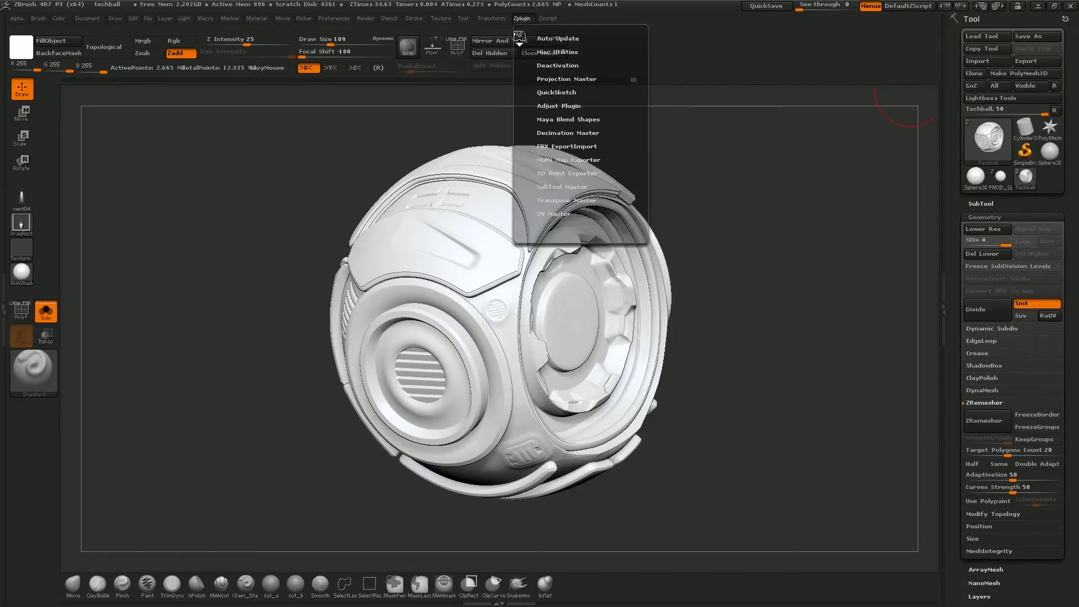
{"action": "left_click", "coordinate": [513, 29]}
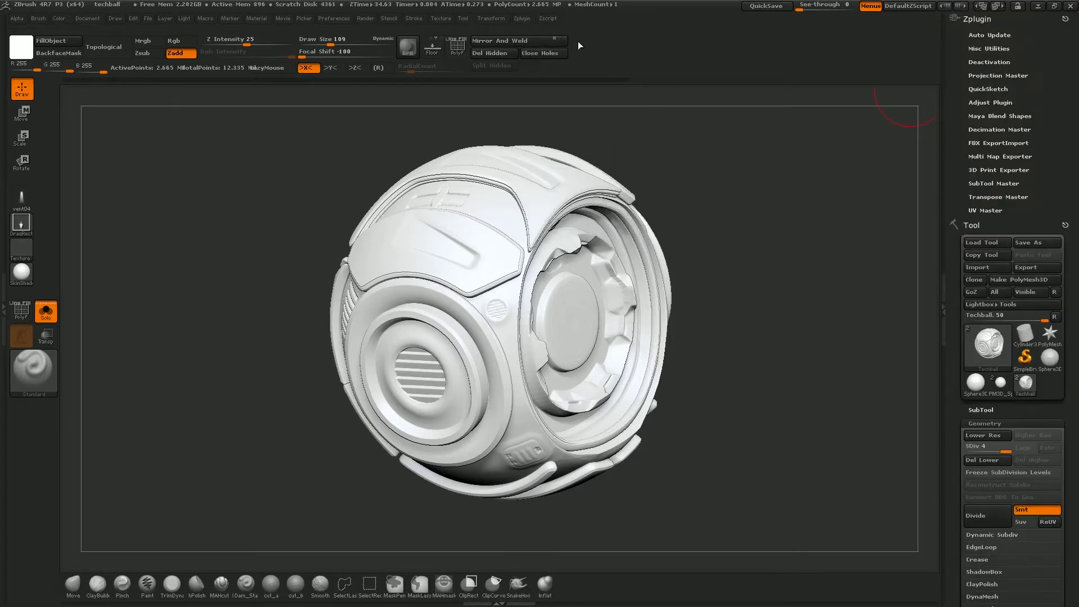
{"action": "left_click", "coordinate": [994, 156]}
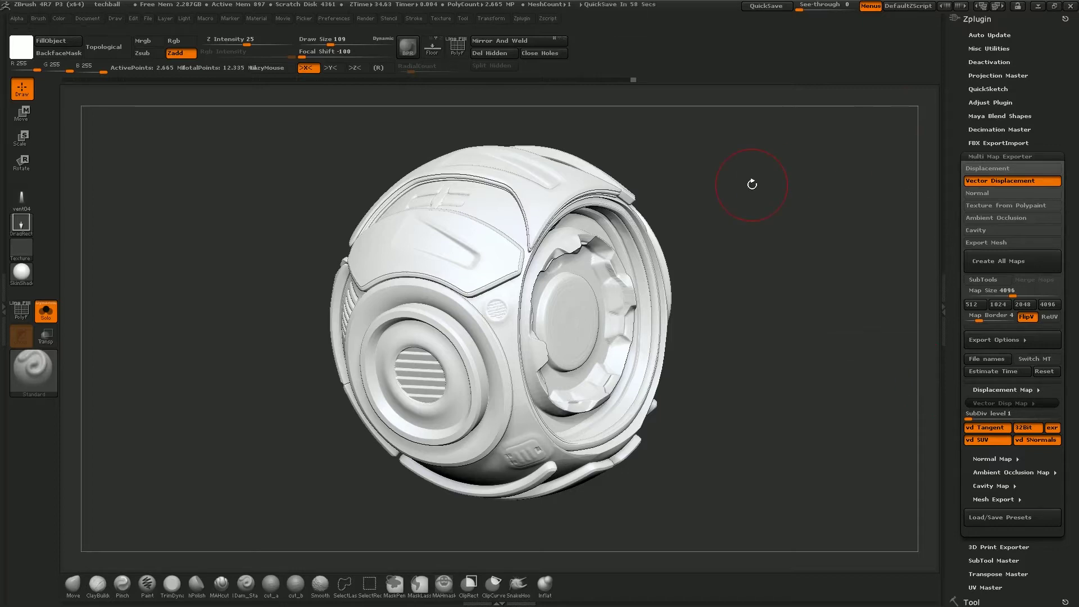
In Preferences > Importexport > Vector Displacement Map, enter 43 for Tangent FlipAndSwitch.
{"action": "left_click", "coordinate": [328, 18]}
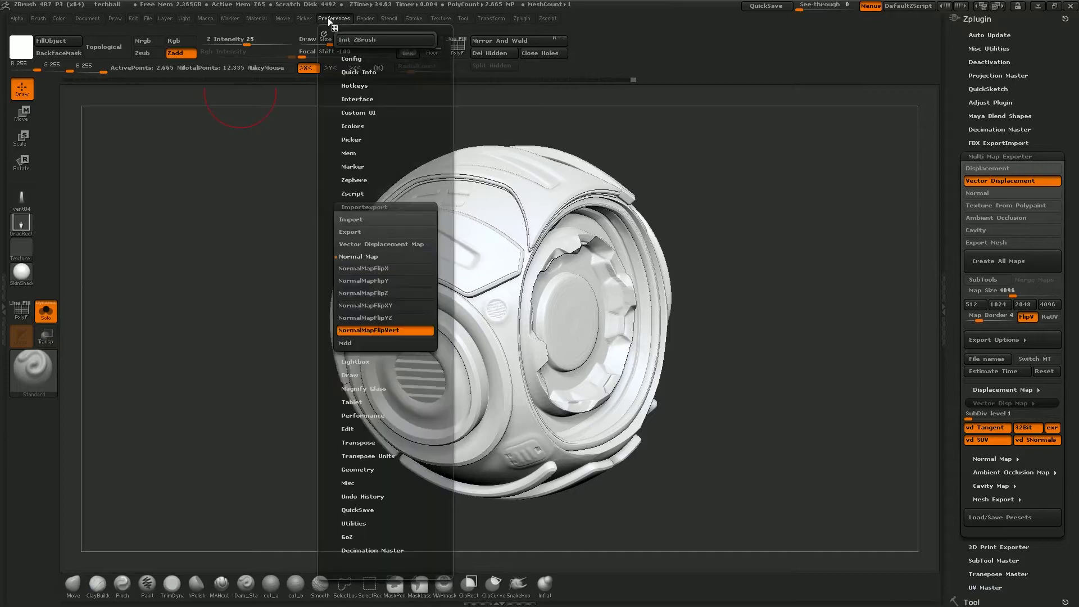
{"action": "left_click", "coordinate": [369, 206]}
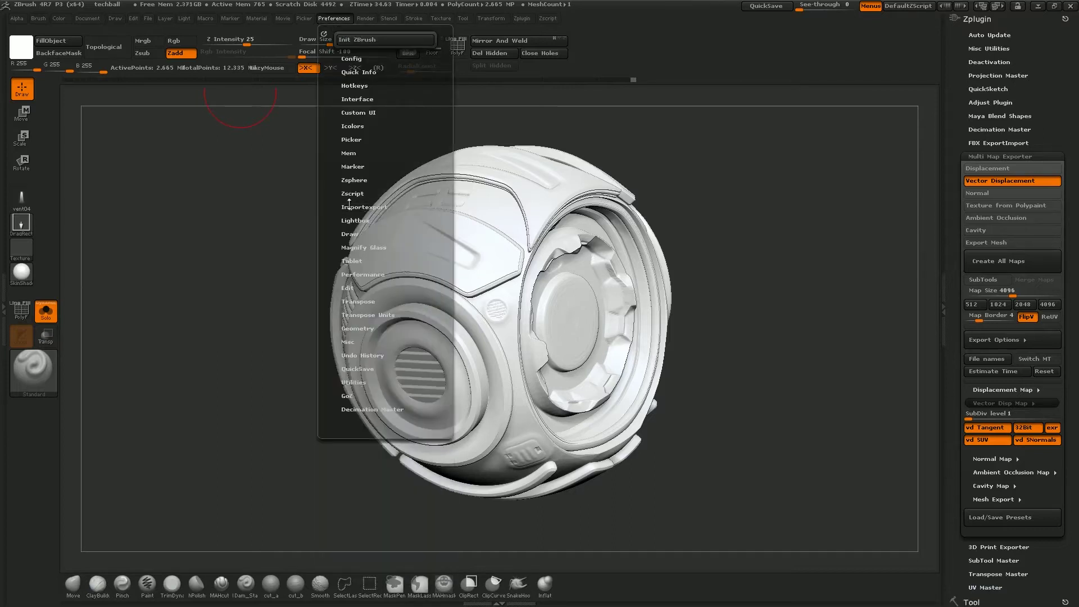
{"action": "left_click", "coordinate": [375, 208]}
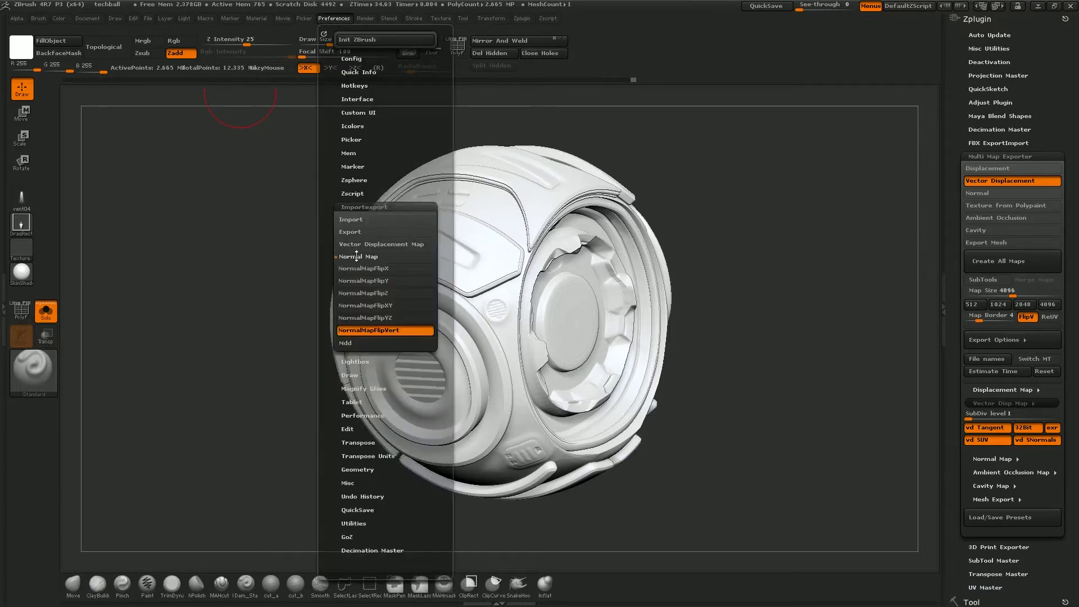
{"action": "left_click", "coordinate": [370, 243]}
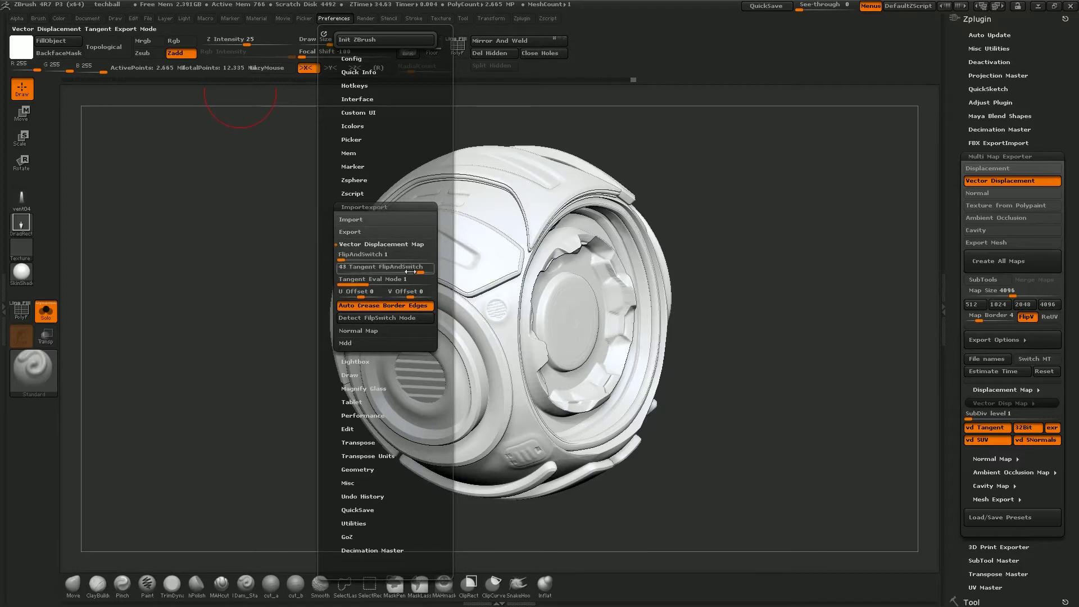
{"action": "left_click_drag", "start_coordinate": [421, 272], "coordinate": [325, 273]}
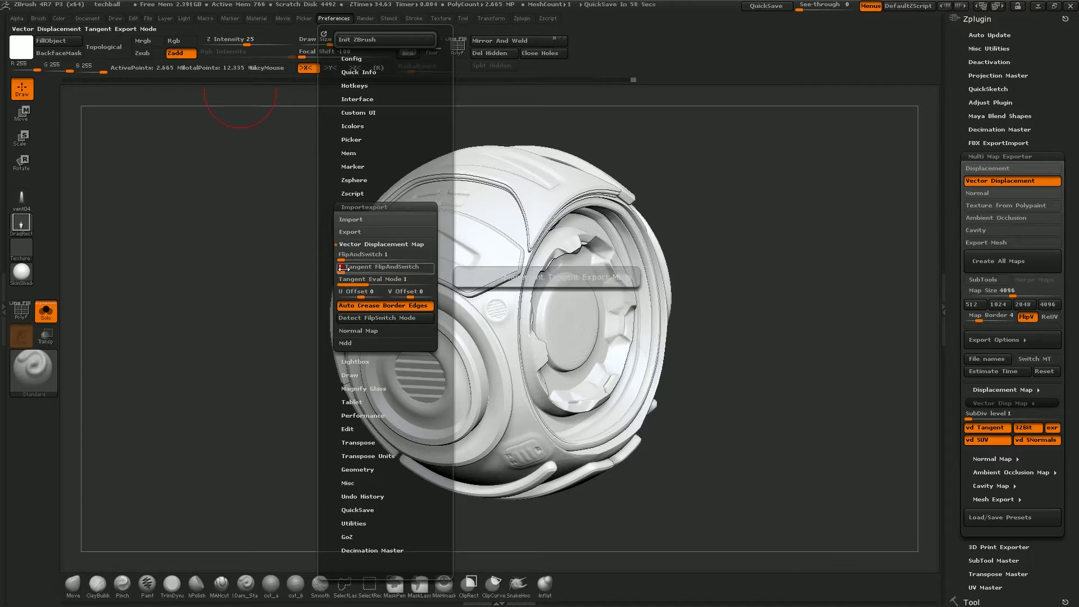
{"action": "left_click", "coordinate": [343, 269]}
{"action": "type", "text": "43"}
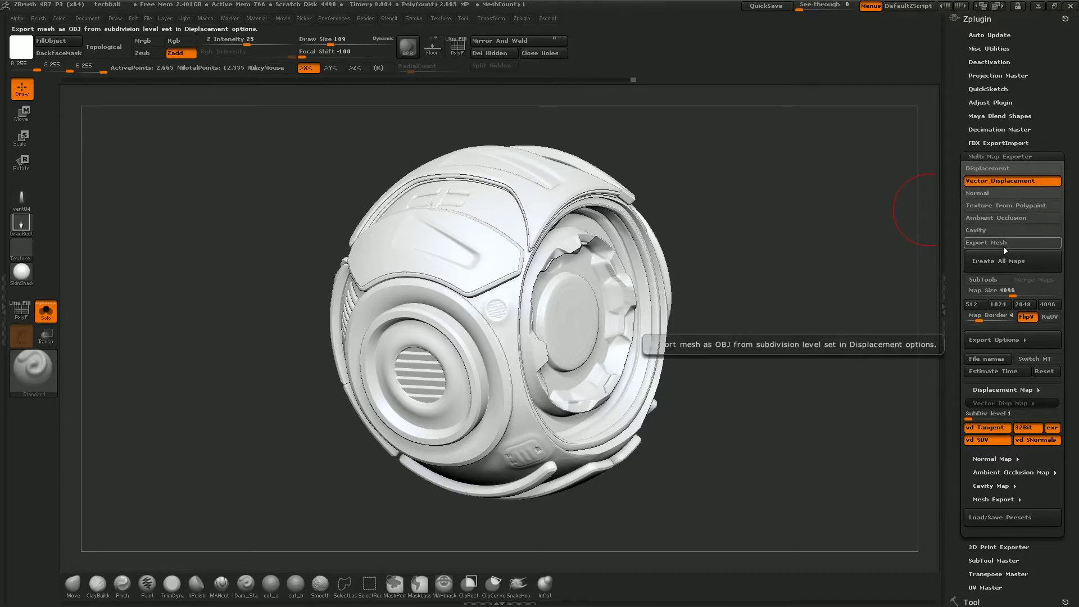
Enable Export Mesh, check the Displacement and Vector Disp Map options, and orbit the model.
{"action": "left_click", "coordinate": [977, 244]}
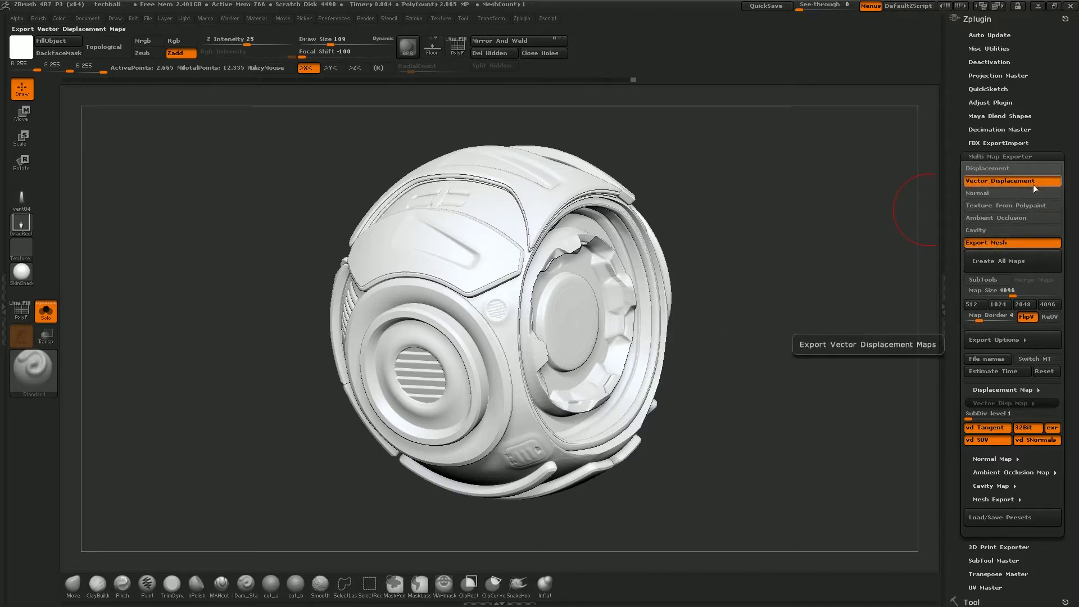
{"action": "scroll", "coordinate": [1045, 225], "scroll_direction": "down", "scroll_amount": 2}
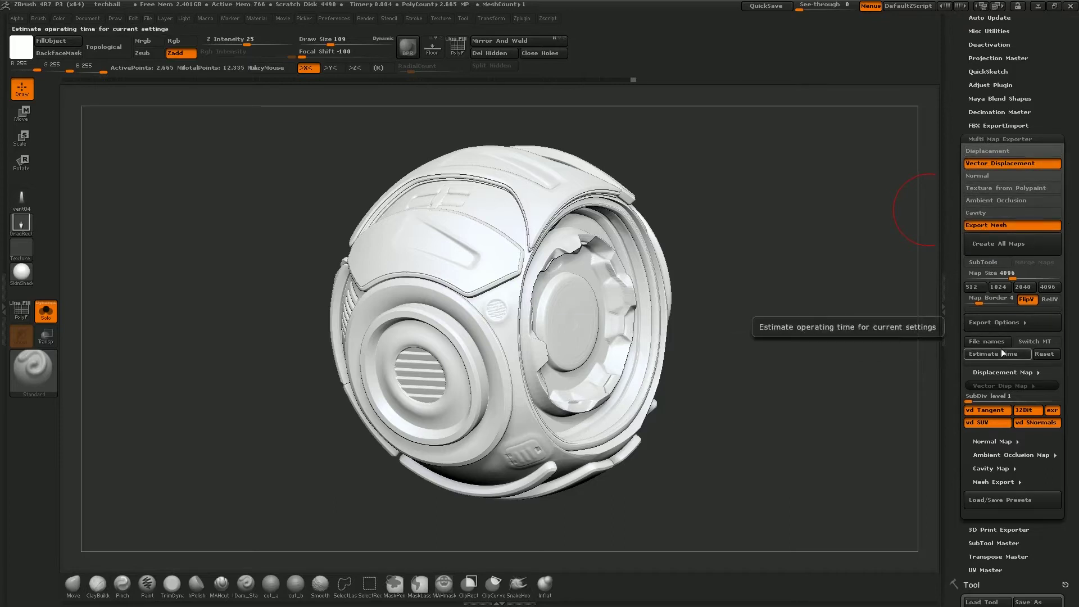
{"action": "left_click", "coordinate": [1002, 372]}
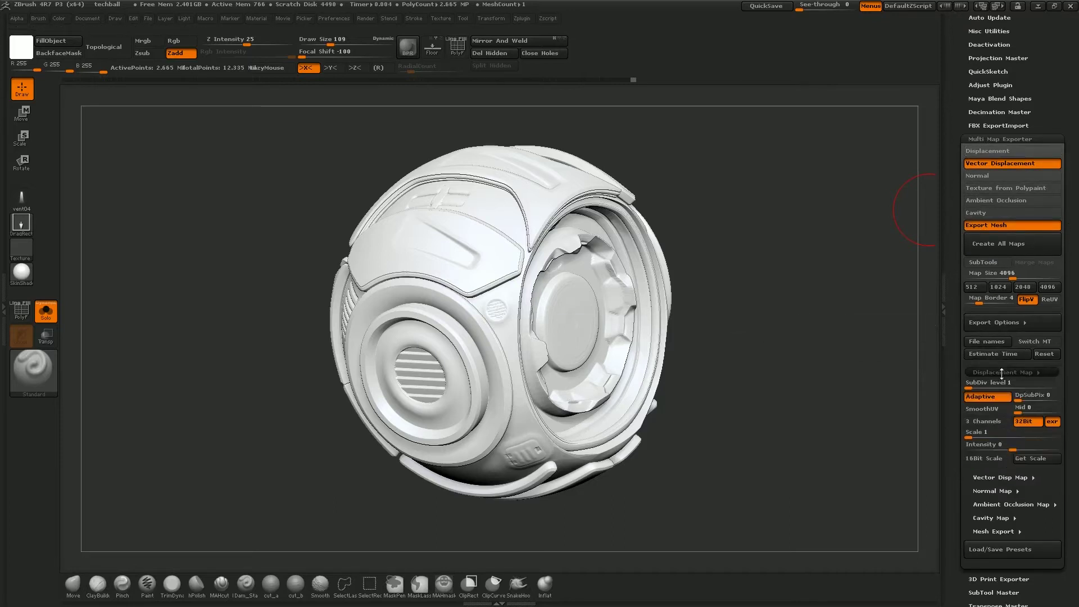
{"action": "left_click", "coordinate": [1002, 372]}
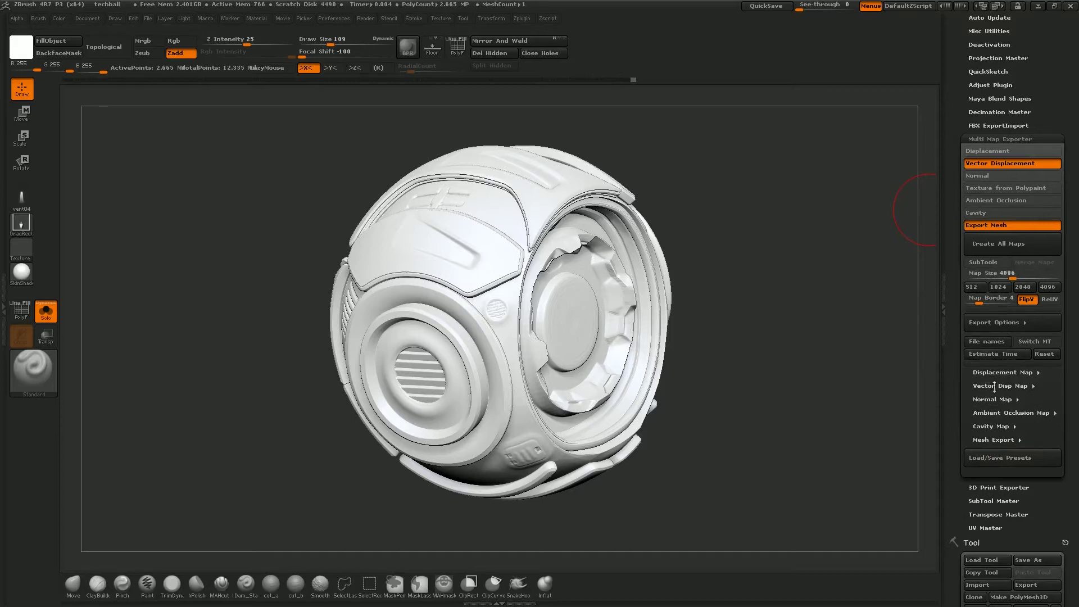
{"action": "left_click", "coordinate": [1000, 386]}
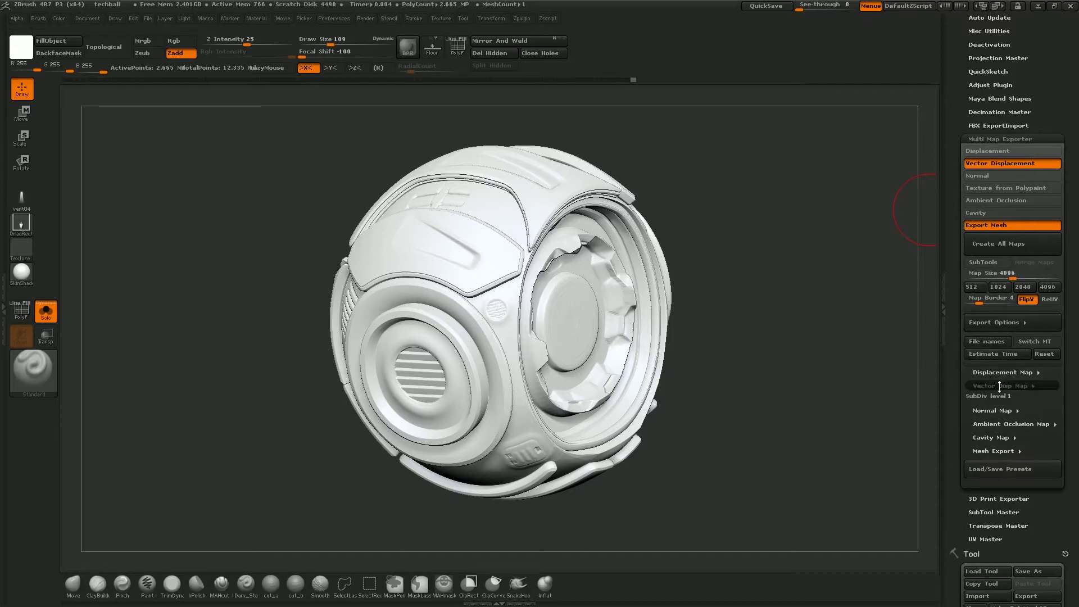
{"action": "scroll", "coordinate": [1023, 314], "scroll_direction": "down", "scroll_amount": 3}
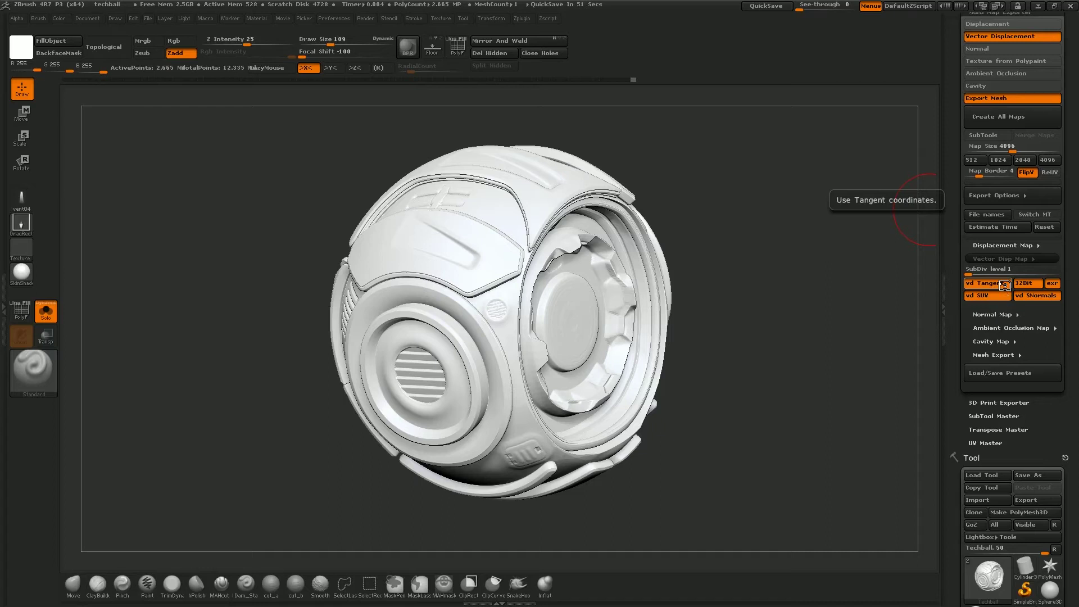
{"action": "scroll", "coordinate": [1072, 103], "scroll_direction": "up", "scroll_amount": 3}
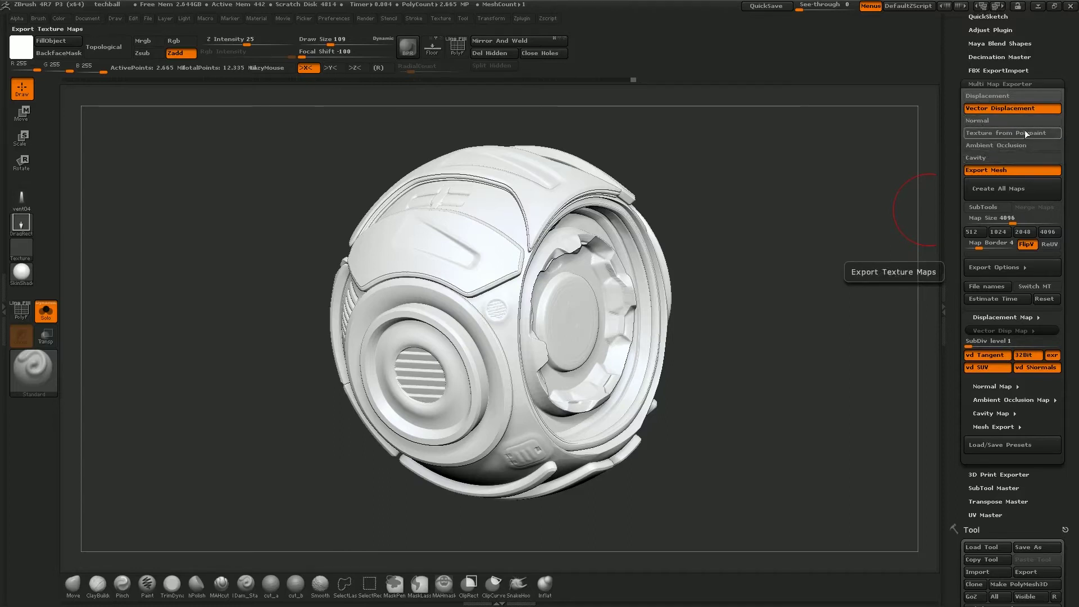
{"action": "scroll", "coordinate": [1025, 169], "scroll_direction": "down", "scroll_amount": 1}
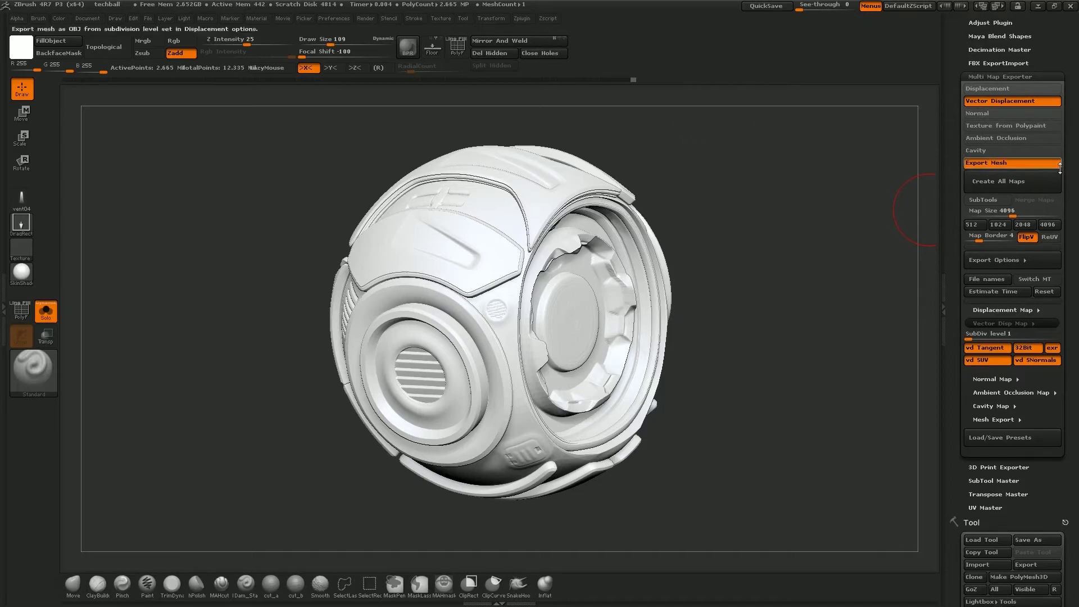
{"action": "left_click_drag", "start_coordinate": [819, 243], "coordinate": [777, 208]}
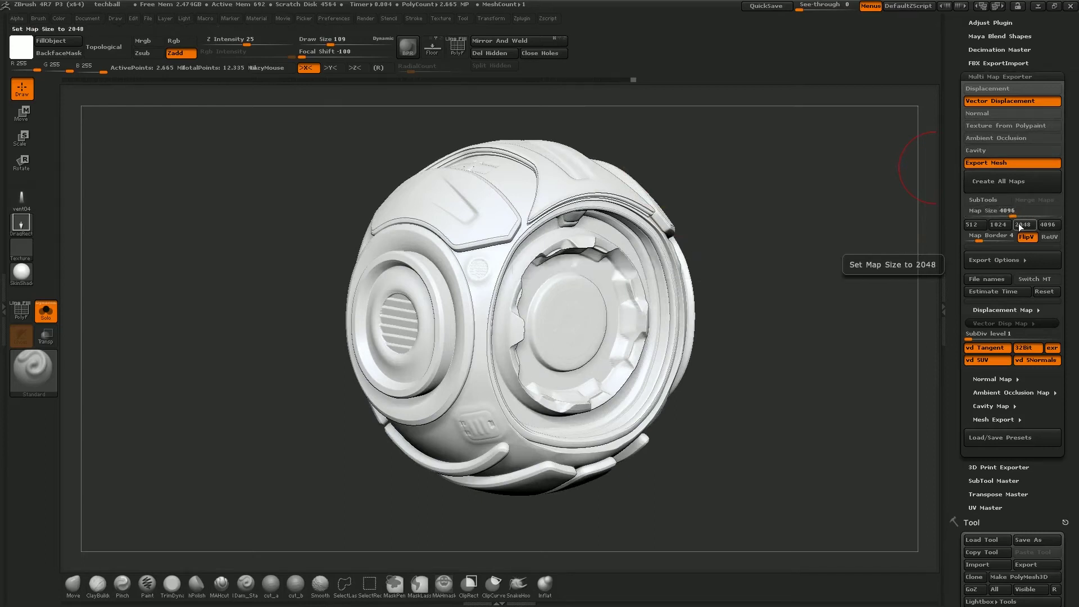
{"action": "left_click_drag", "start_coordinate": [817, 210], "coordinate": [662, 253]}
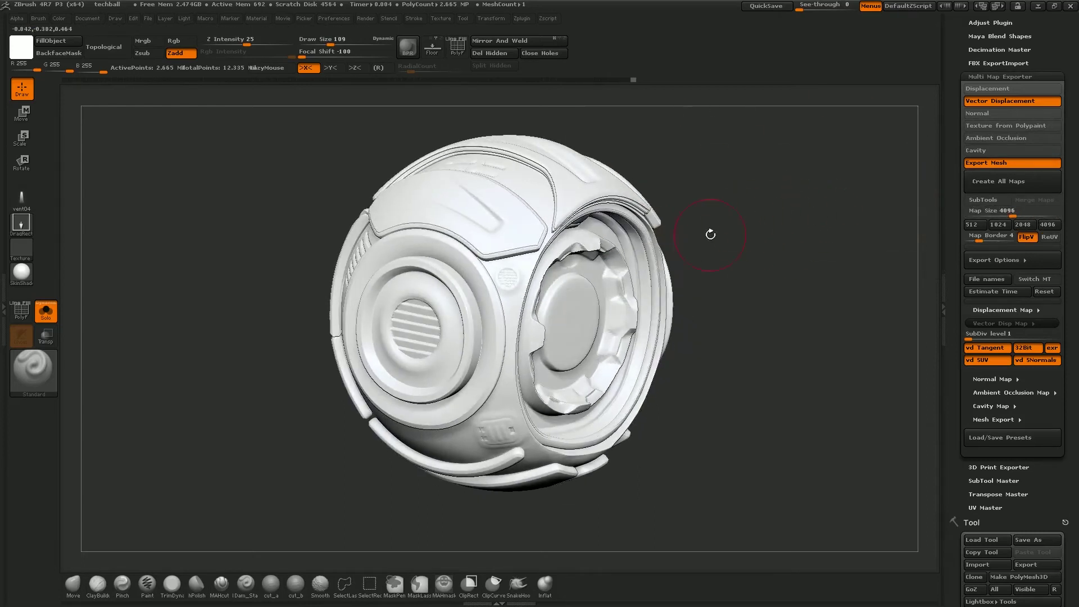
{"action": "left_click_drag", "start_coordinate": [797, 224], "coordinate": [530, 326], "text": "alt"}
{"action": "left_click_drag", "start_coordinate": [795, 205], "coordinate": [836, 279]}
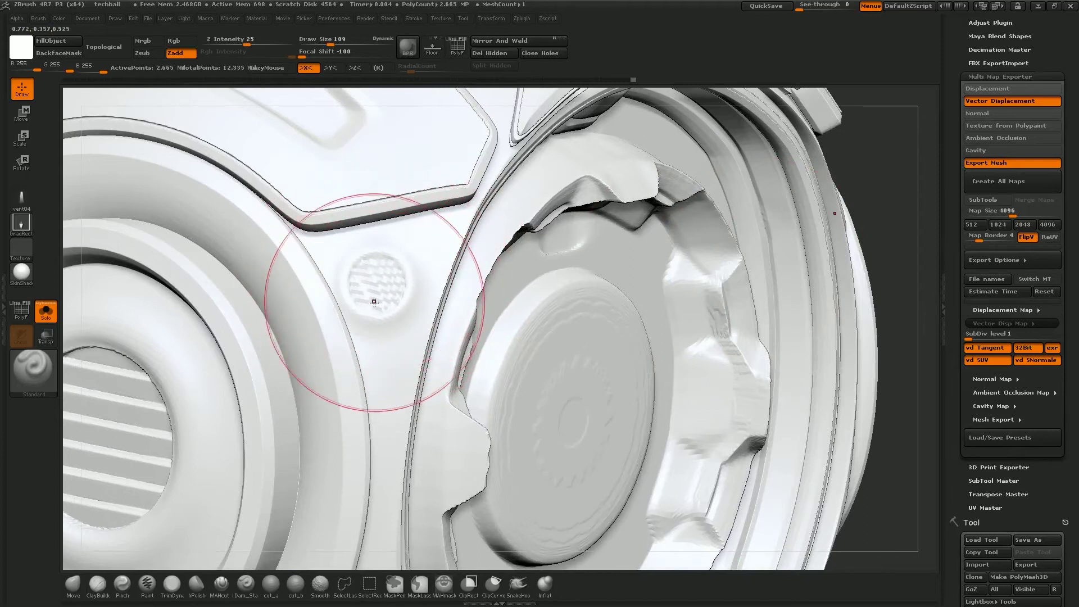
{"action": "mouse_move", "coordinate": [910, 214]}
{"action": "left_mouse_down"}
{"action": "mouse_move", "coordinate": [897, 205]}
{"action": "mouse_move", "coordinate": [922, 191]}
{"action": "left_mouse_up"}
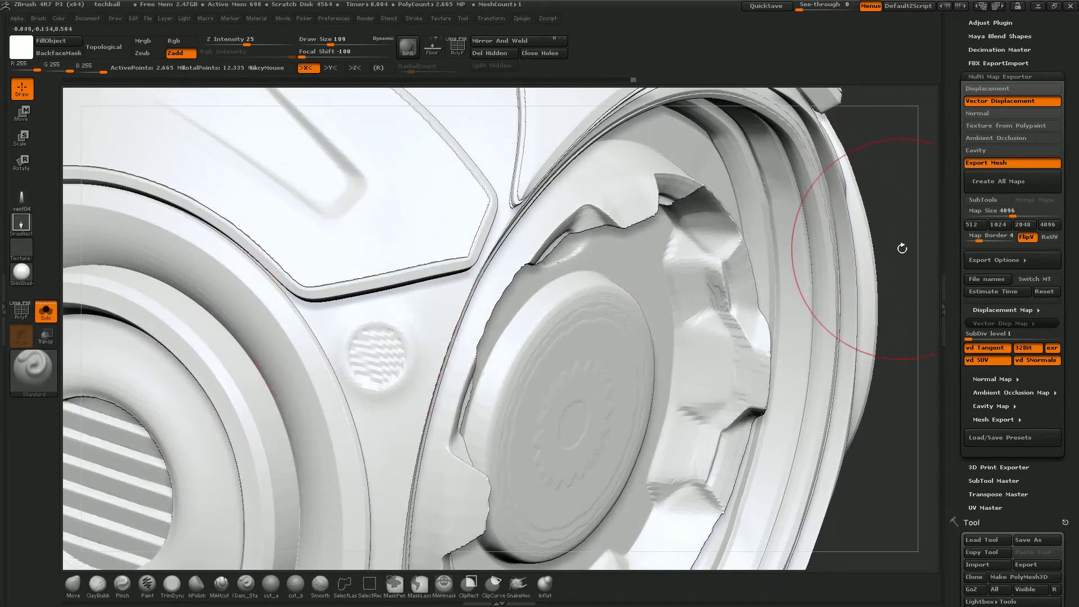
{"action": "left_click_drag", "start_coordinate": [899, 246], "coordinate": [888, 213]}
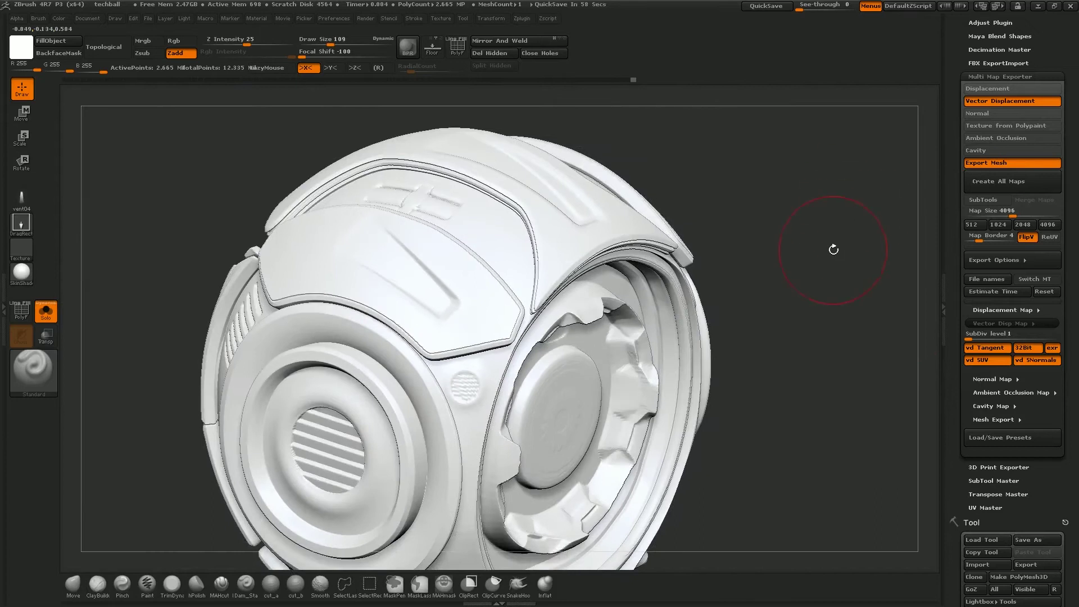
{"action": "mouse_move", "coordinate": [833, 249]}
{"action": "left_mouse_down"}
{"action": "mouse_move", "coordinate": [815, 240]}
{"action": "mouse_move", "coordinate": [821, 214]}
{"action": "mouse_move", "coordinate": [812, 251]}
{"action": "mouse_move", "coordinate": [811, 233]}
{"action": "left_mouse_up"}
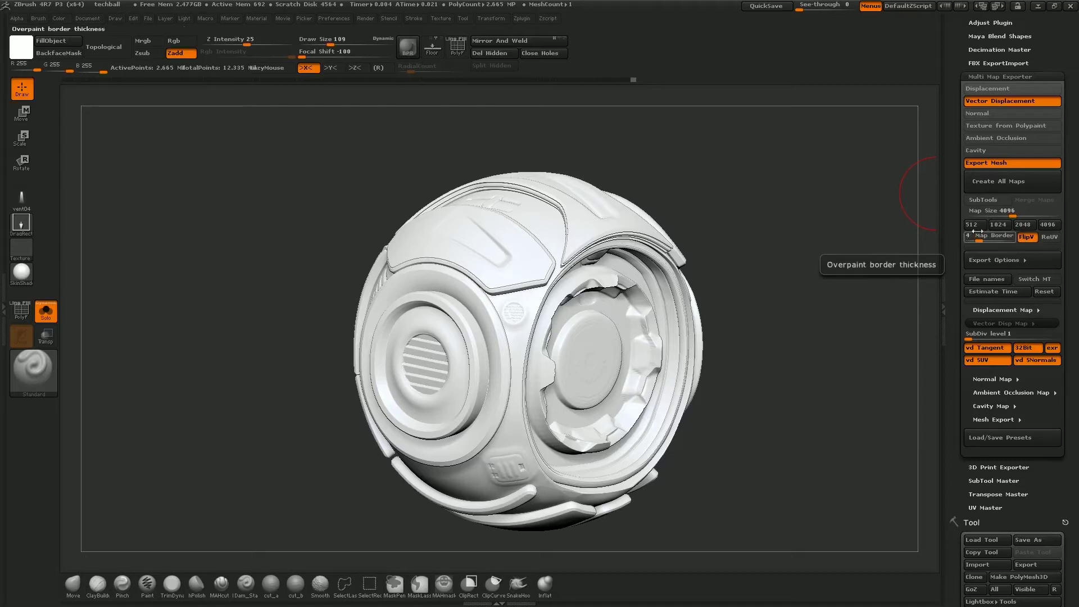
Create all maps and save Techball.exr into the displacement folder.
{"action": "left_click", "coordinate": [993, 181]}
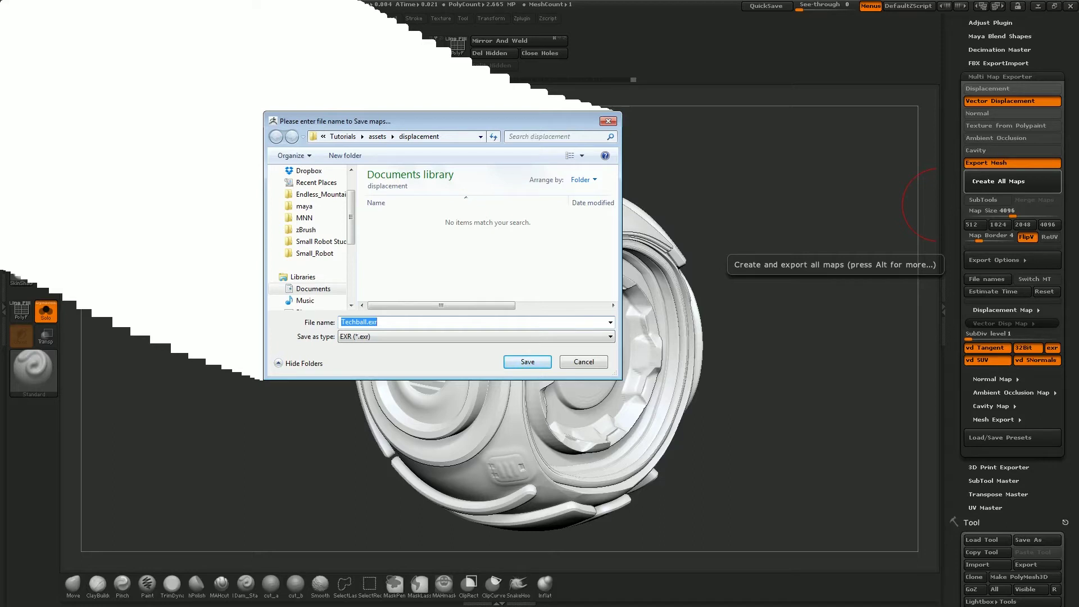
{"action": "left_click", "coordinate": [584, 362]}
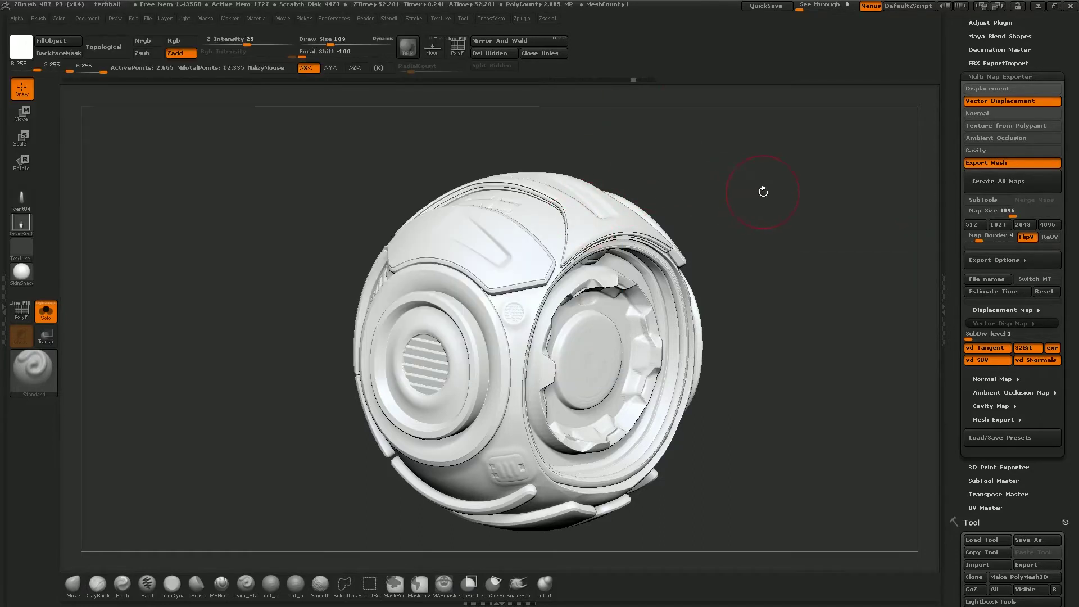
{"action": "mouse_move", "coordinate": [764, 240]}
{"action": "left_mouse_down"}
{"action": "mouse_move", "coordinate": [775, 201]}
{"action": "mouse_move", "coordinate": [764, 253]}
{"action": "mouse_move", "coordinate": [777, 237]}
{"action": "left_mouse_up"}
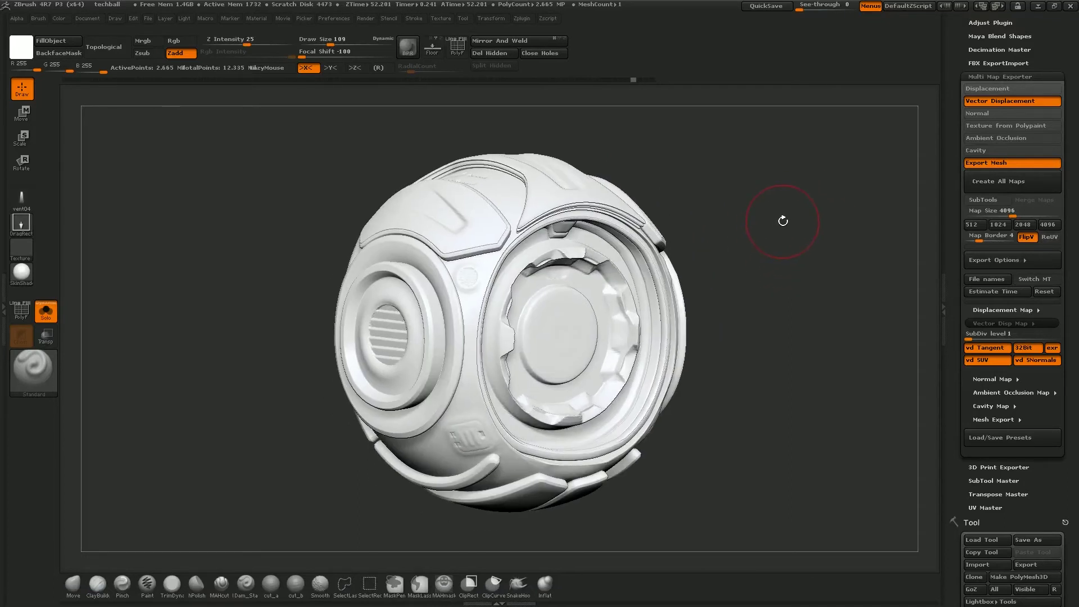
Switch from ZBrush to Maya and open the displacementtutorial.mb scene.
{"action": "left_click", "coordinate": [1039, 6]}
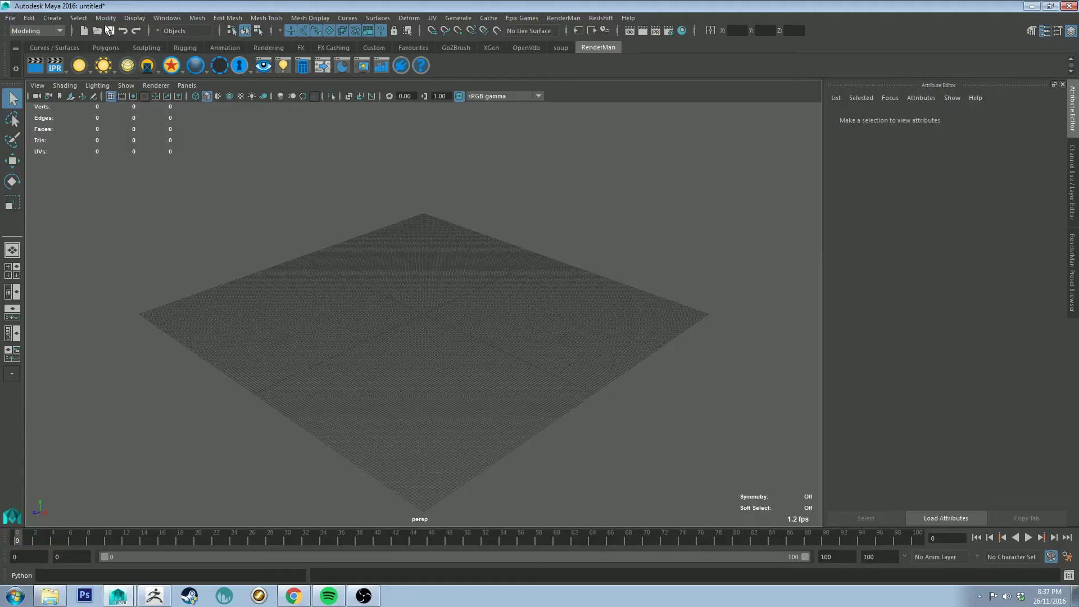
{"action": "left_click", "coordinate": [10, 18]}
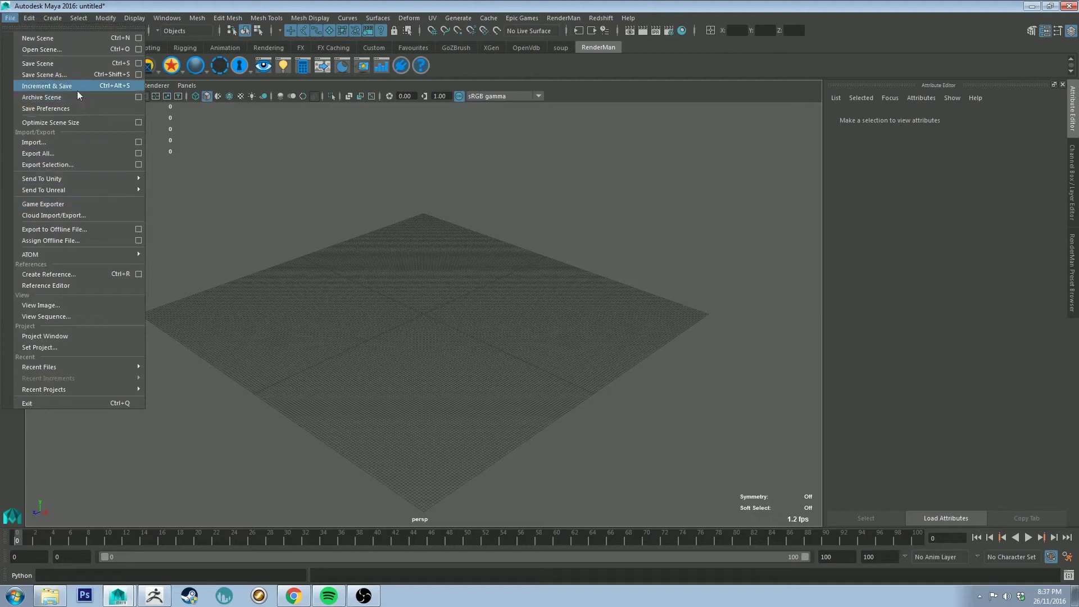
{"action": "left_click", "coordinate": [41, 49]}
{"action": "double_click", "coordinate": [508, 438]}
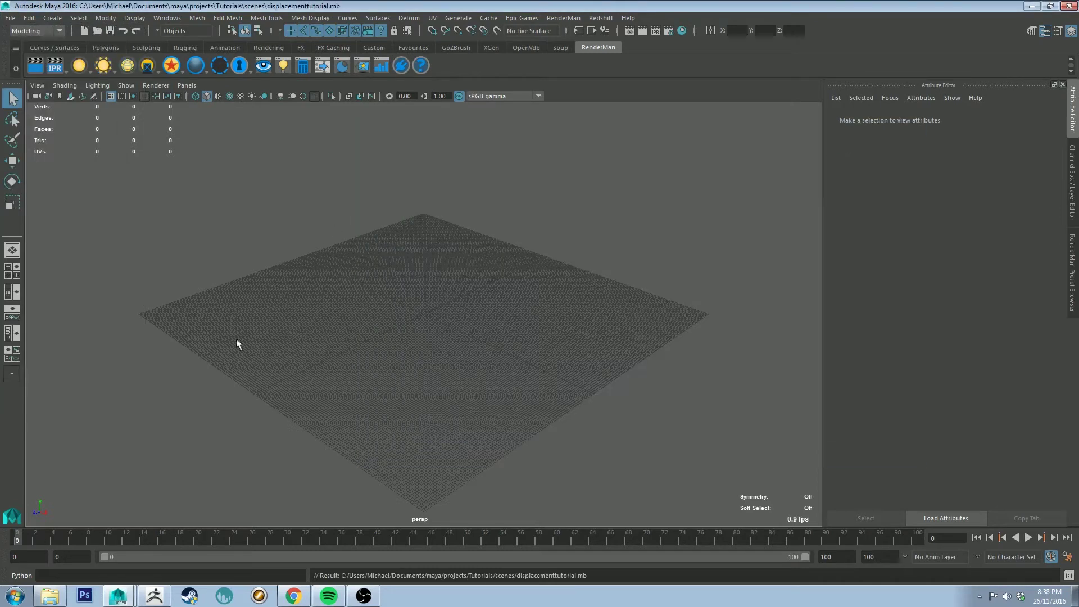
{"action": "left_click", "coordinate": [51, 597]}
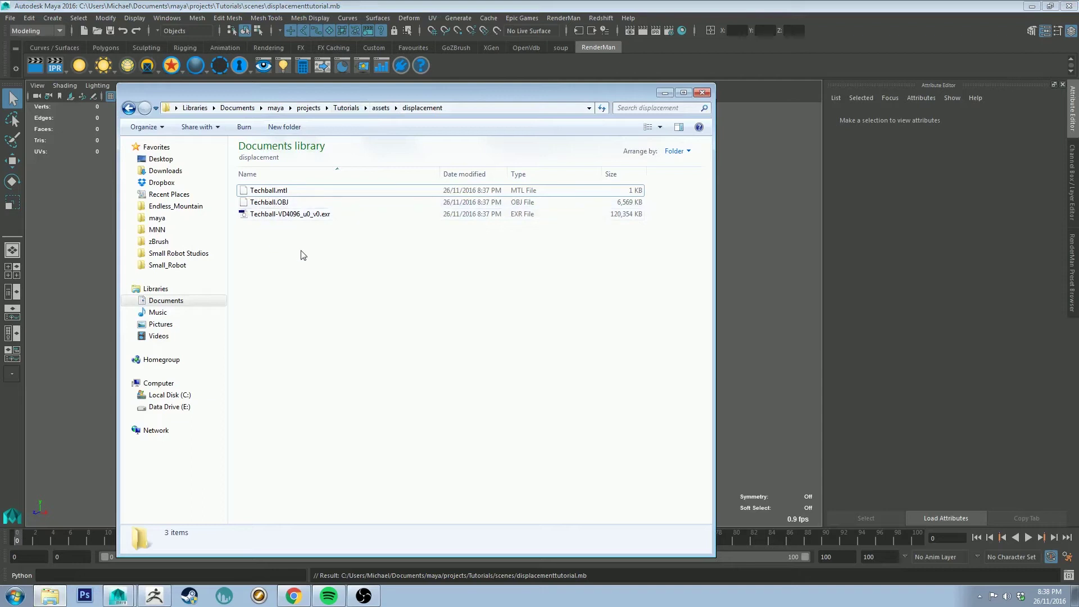
Drag Techball.OBJ from Explorer into the Maya viewport.
{"action": "left_click_drag", "start_coordinate": [322, 96], "coordinate": [686, 99]}
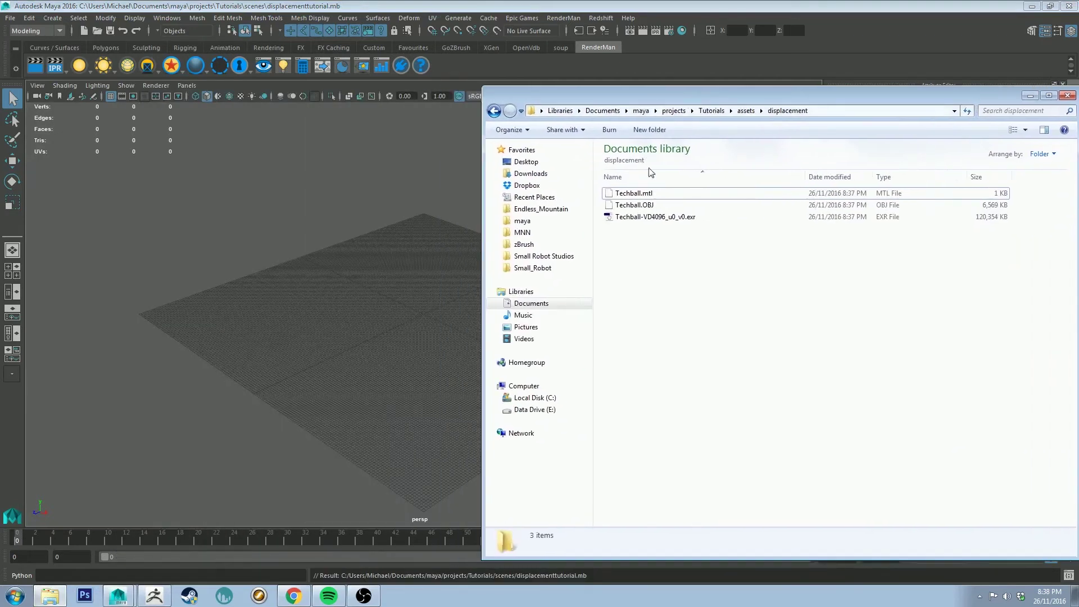
{"action": "left_click_drag", "start_coordinate": [643, 206], "coordinate": [349, 260]}
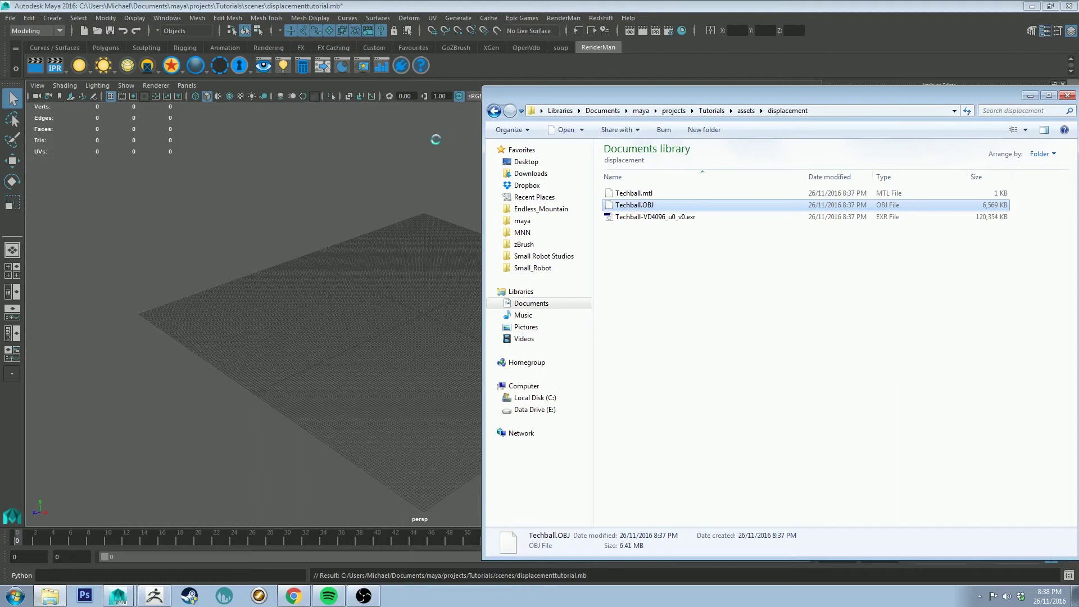
{"action": "left_click", "coordinate": [1030, 95]}
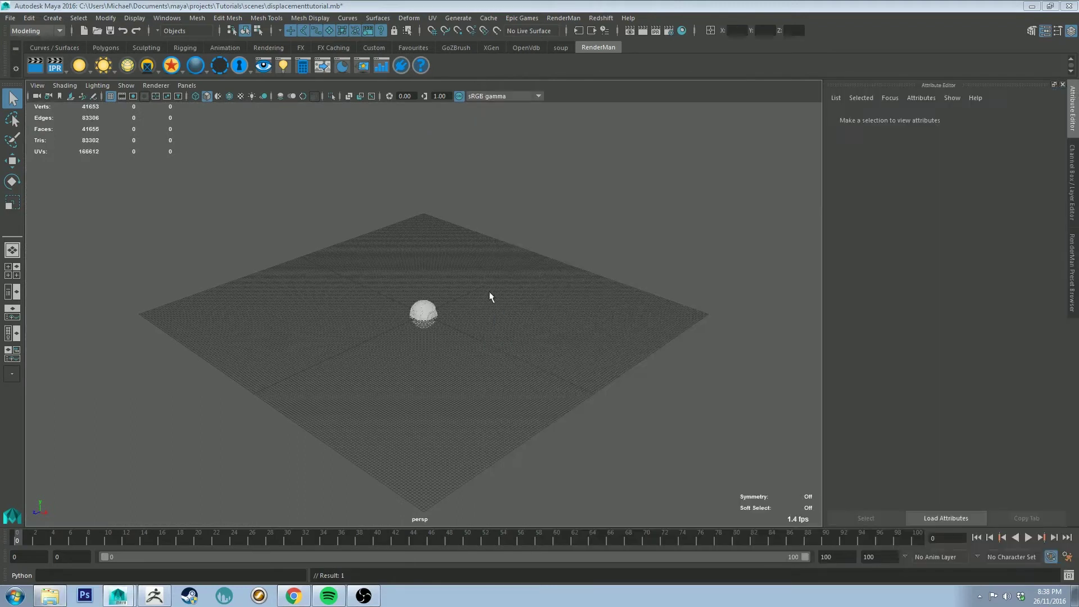
Set the Techball mesh's Scale X, Y and Z to 10 in the Channel Box and frame it.
{"action": "left_click", "coordinate": [421, 306]}
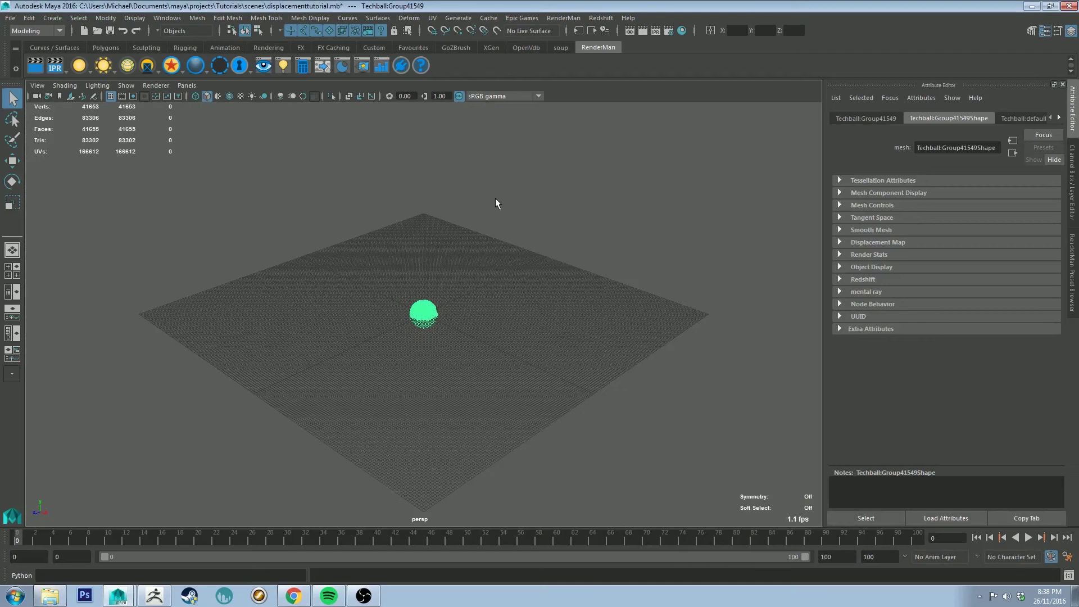
{"action": "right_click_drag", "start_coordinate": [495, 204], "coordinate": [627, 410], "text": "alt"}
{"action": "left_click_drag", "start_coordinate": [626, 410], "coordinate": [427, 371], "text": "alt"}
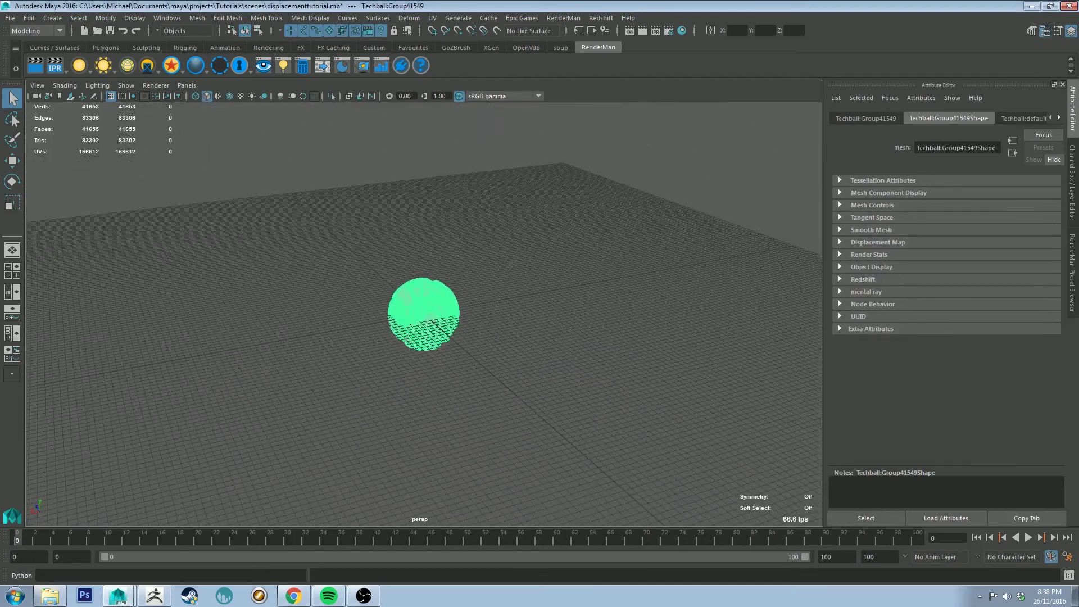
{"action": "left_click", "coordinate": [1073, 155]}
{"action": "left_click_drag", "start_coordinate": [1039, 183], "coordinate": [1047, 200]}
{"action": "type", "text": "10"}
{"action": "key", "text": "Return"}
{"action": "key", "text": "f"}
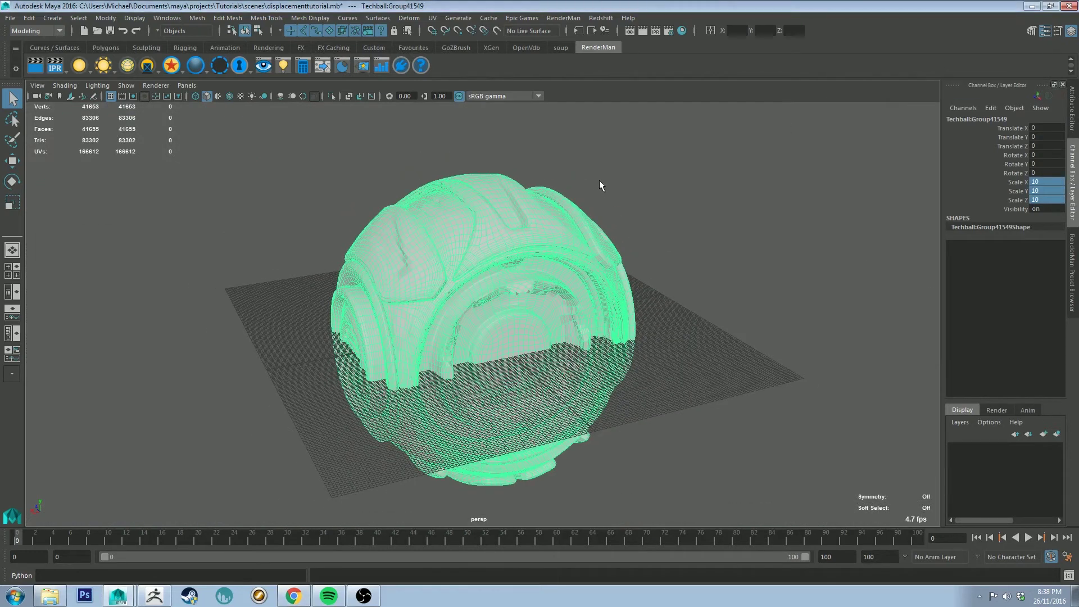
{"action": "left_click", "coordinate": [947, 134]}
Add the RenderMan Subdiv Scheme attribute to the Techball shape.
{"action": "left_click", "coordinate": [1073, 104]}
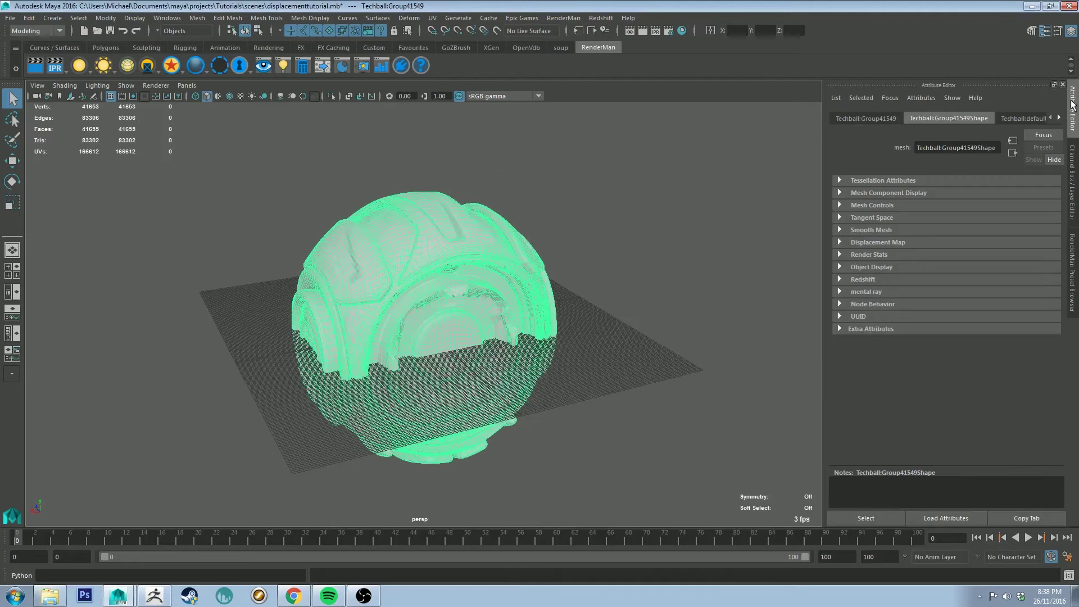
{"action": "left_click", "coordinate": [921, 98]}
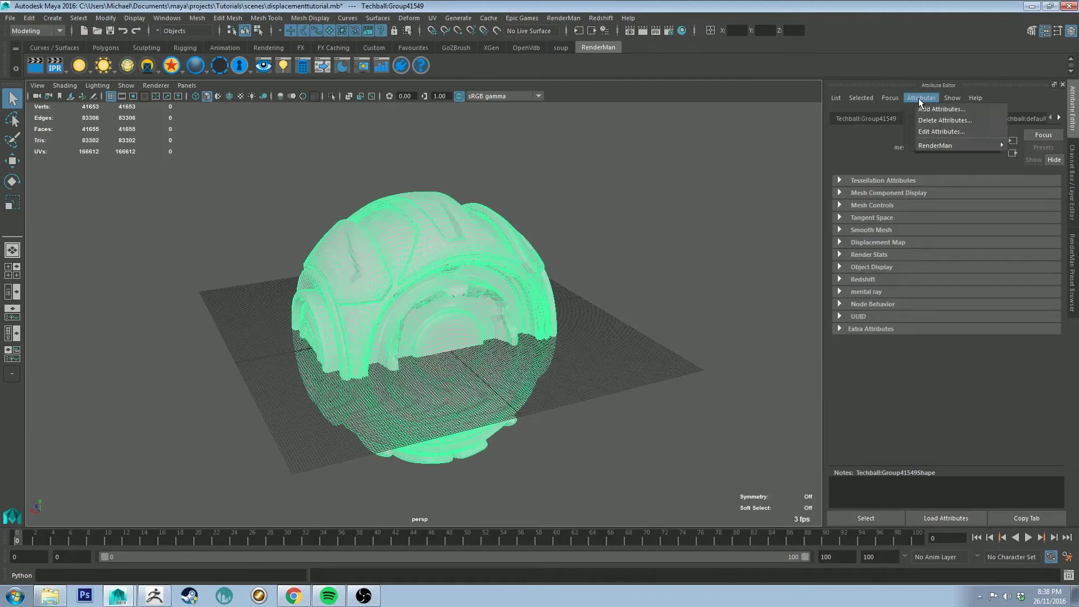
{"action": "mouse_move", "coordinate": [928, 147]}
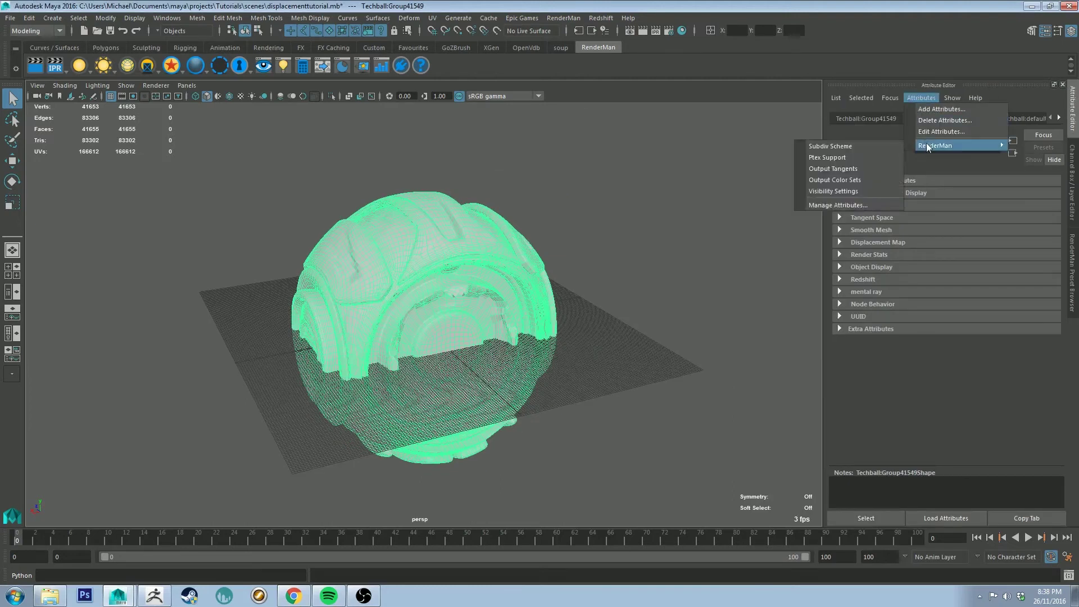
{"action": "left_click", "coordinate": [847, 147]}
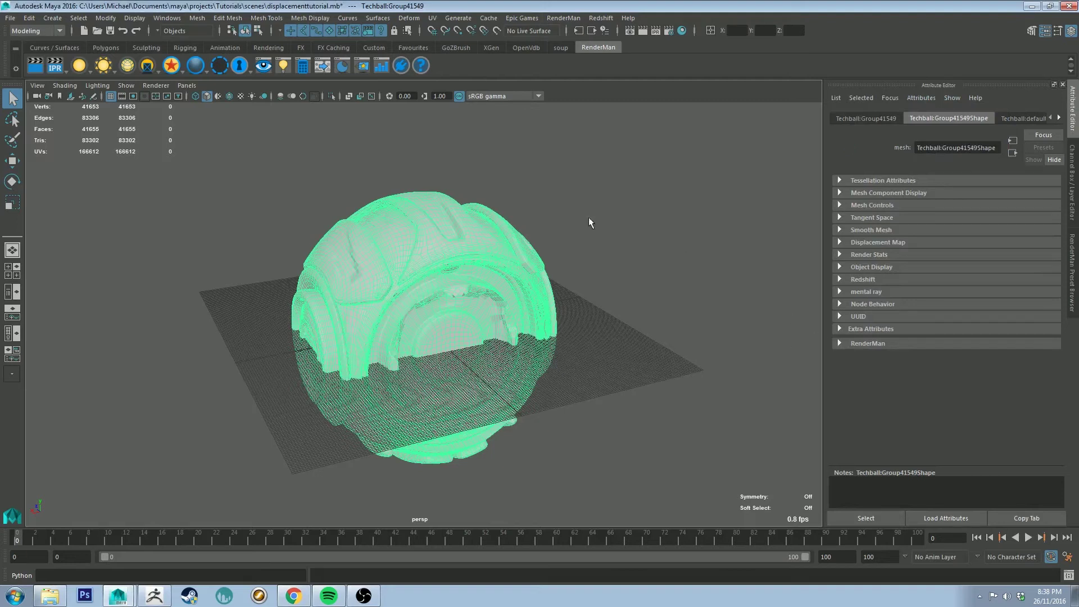
Hide the ground grid and expand the shape's RenderMan section showing Catmull-Clark.
{"action": "left_click_drag", "start_coordinate": [582, 233], "coordinate": [609, 251], "text": "alt"}
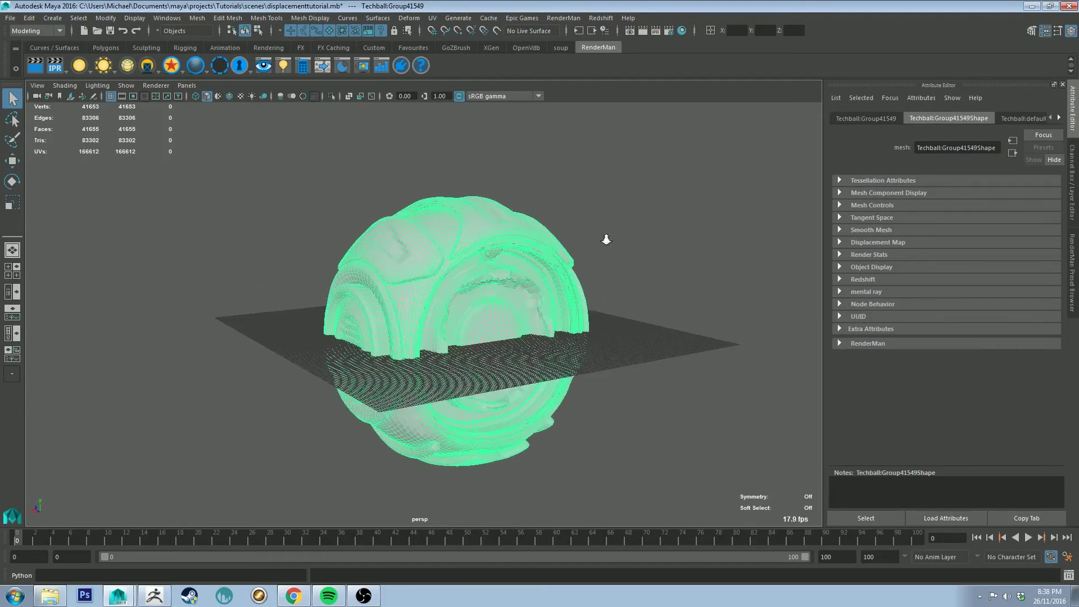
{"action": "scroll", "coordinate": [633, 266], "scroll_direction": "up", "scroll_amount": 2}
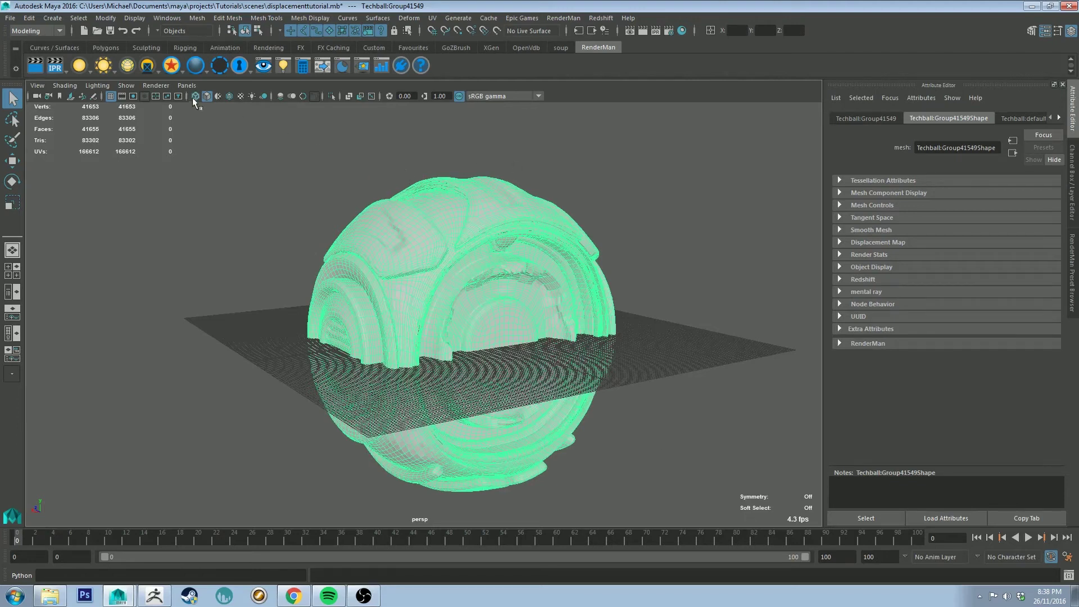
{"action": "left_click", "coordinate": [110, 96]}
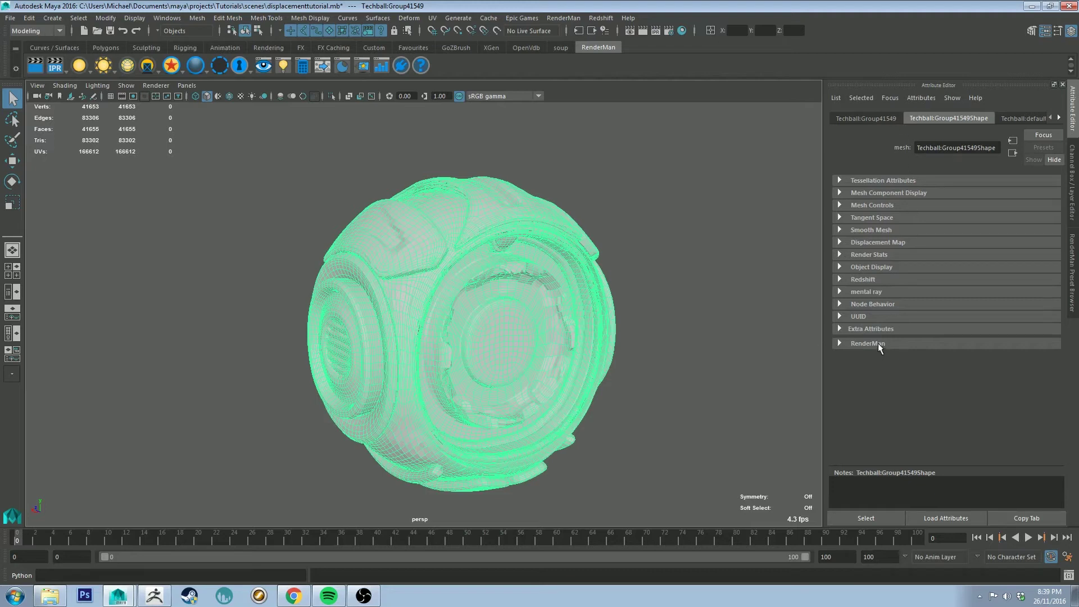
{"action": "left_click", "coordinate": [854, 344]}
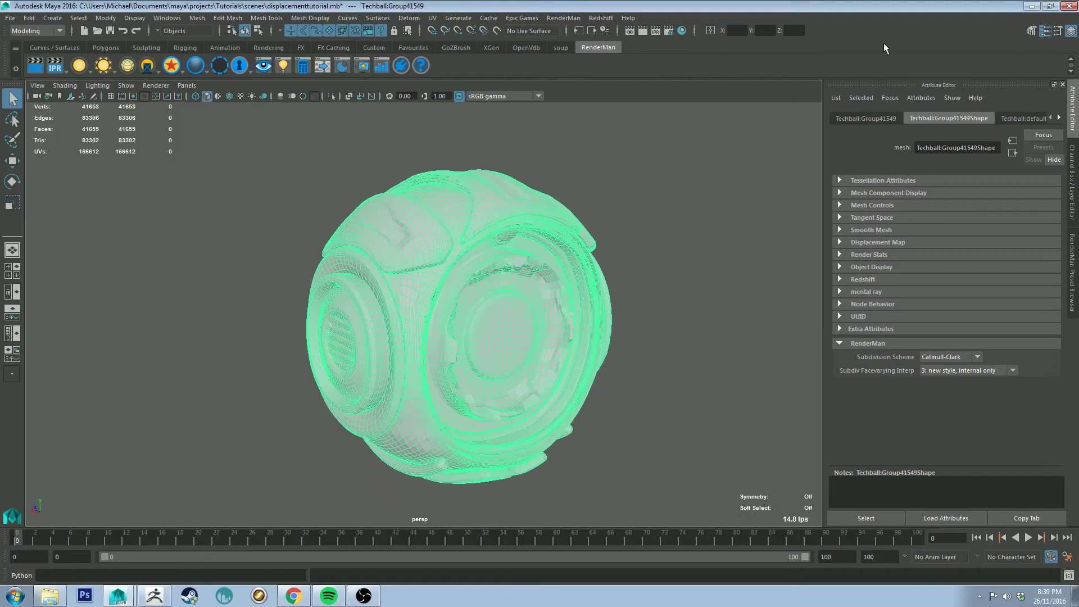
Import the Three Point light rig from the RenderMan Preset Browser's Light Rigs.
{"action": "left_click", "coordinate": [1074, 107]}
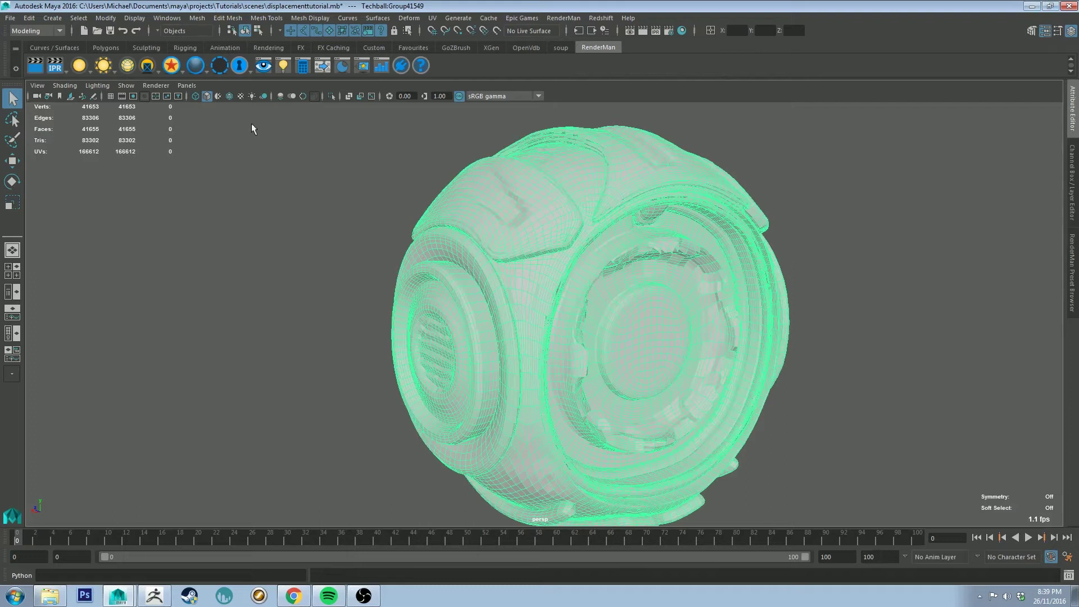
{"action": "left_click_drag", "start_coordinate": [302, 216], "coordinate": [877, 202], "text": "alt"}
{"action": "left_click", "coordinate": [1072, 251]}
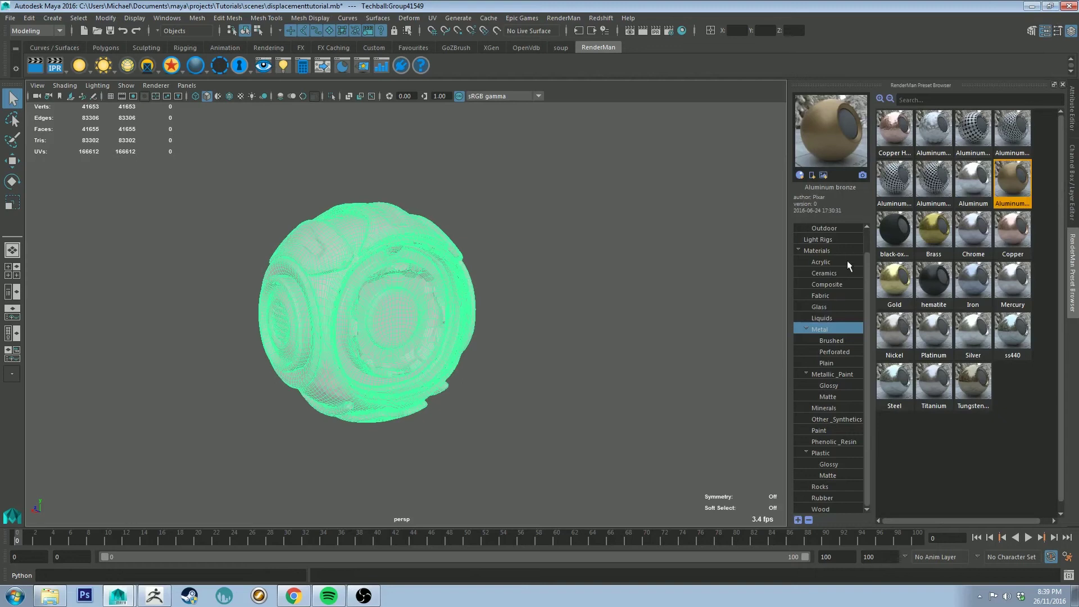
{"action": "left_click", "coordinate": [831, 241]}
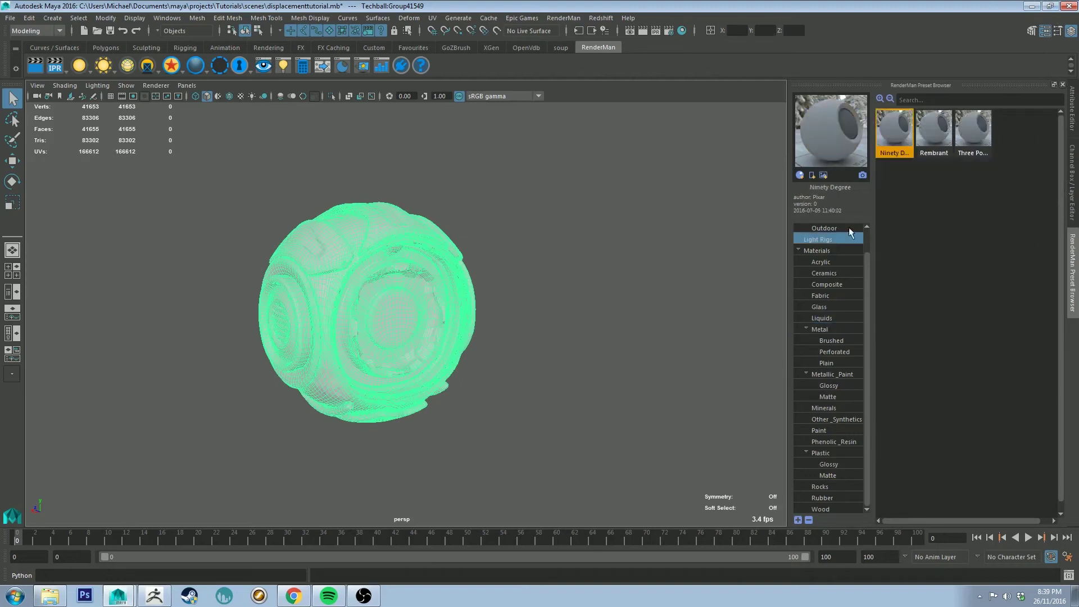
{"action": "left_click", "coordinate": [971, 126]}
{"action": "right_click", "coordinate": [972, 126]}
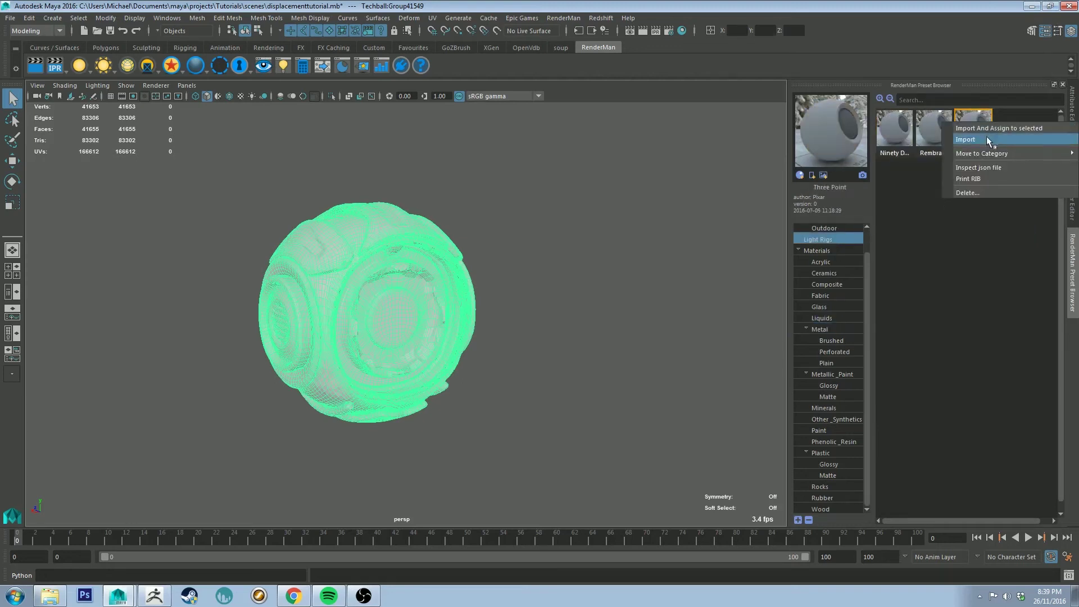
{"action": "left_click", "coordinate": [994, 128]}
{"action": "middle_click_drag", "start_coordinate": [548, 199], "coordinate": [622, 208], "text": "alt"}
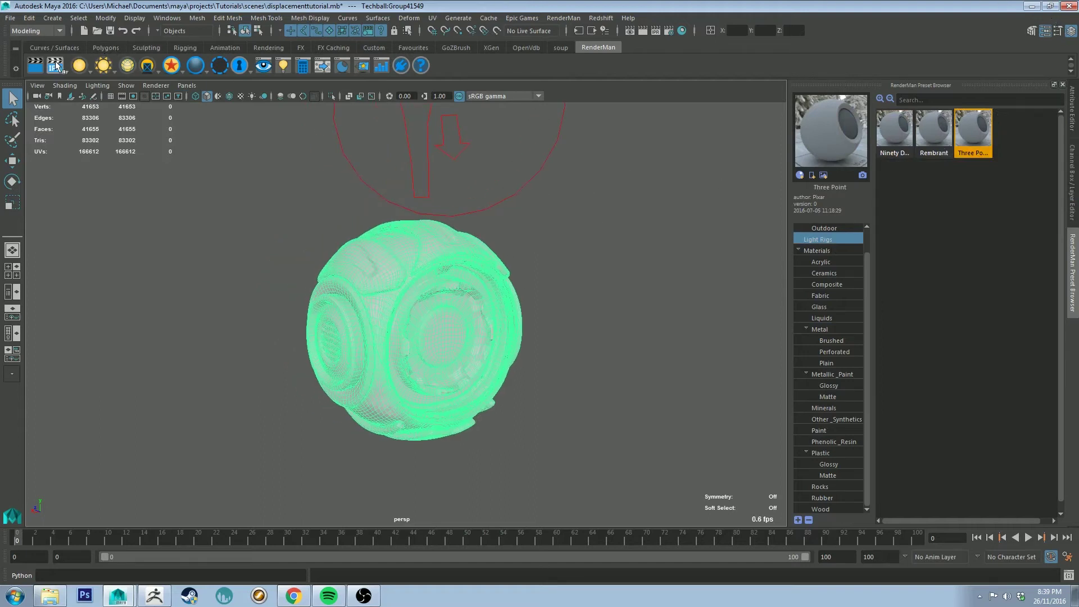
Launch a RenderMan IPR render and bring the camera in close on the ball.
{"action": "left_click", "coordinate": [55, 65]}
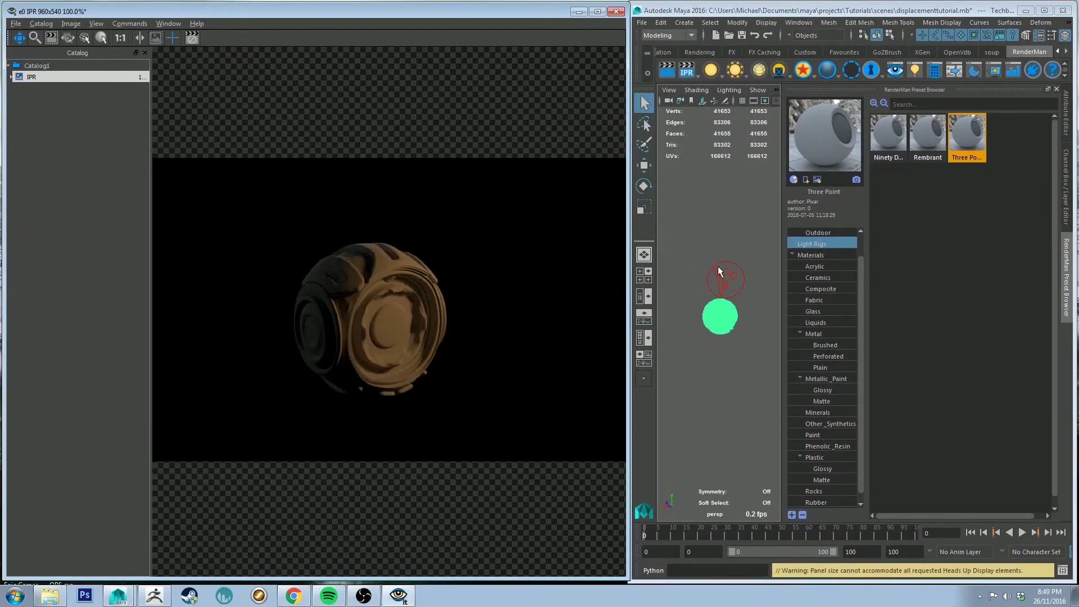
{"action": "scroll", "coordinate": [723, 275], "scroll_direction": "up", "scroll_amount": 10}
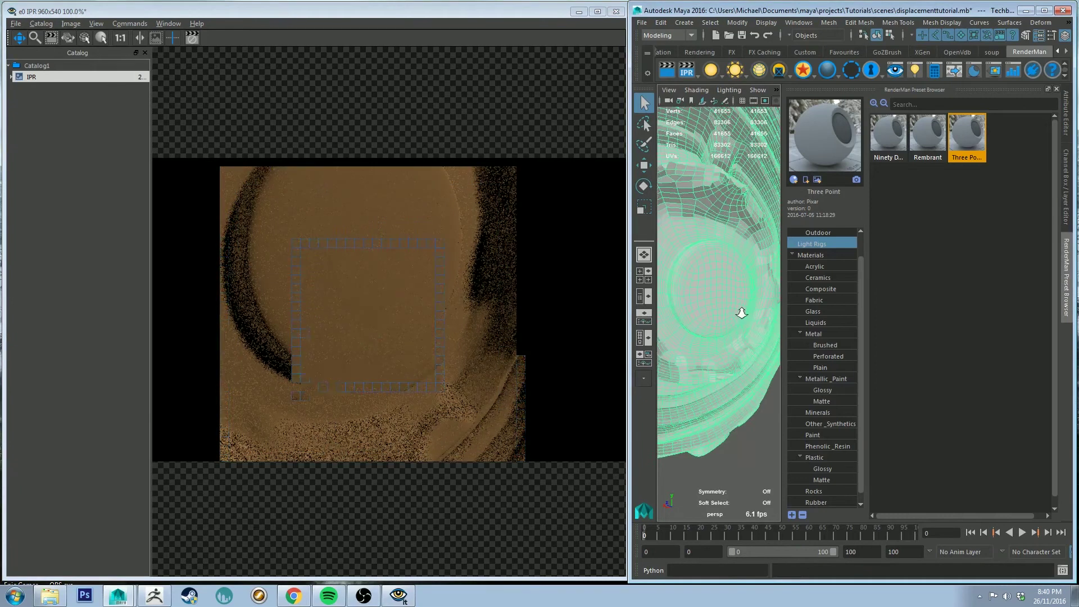
{"action": "scroll", "coordinate": [725, 282], "scroll_direction": "down", "scroll_amount": 10}
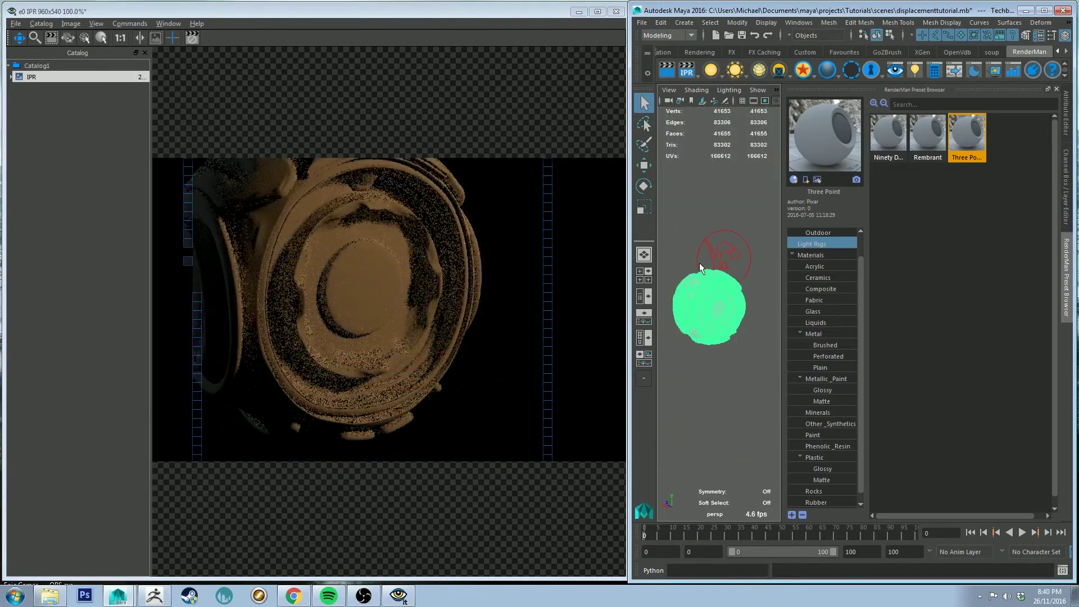
{"action": "mouse_move", "coordinate": [702, 268]}
{"action": "left_mouse_down", "text": "alt"}
{"action": "mouse_move", "coordinate": [713, 262]}
{"action": "mouse_move", "coordinate": [685, 263]}
{"action": "mouse_move", "coordinate": [697, 251]}
{"action": "mouse_move", "coordinate": [688, 246]}
{"action": "mouse_move", "coordinate": [677, 250]}
{"action": "mouse_move", "coordinate": [706, 250]}
{"action": "mouse_move", "coordinate": [695, 249]}
{"action": "mouse_move", "coordinate": [675, 277]}
{"action": "left_mouse_up", "text": "alt"}
{"action": "right_click_drag", "start_coordinate": [676, 277], "coordinate": [358, 262], "text": "alt"}
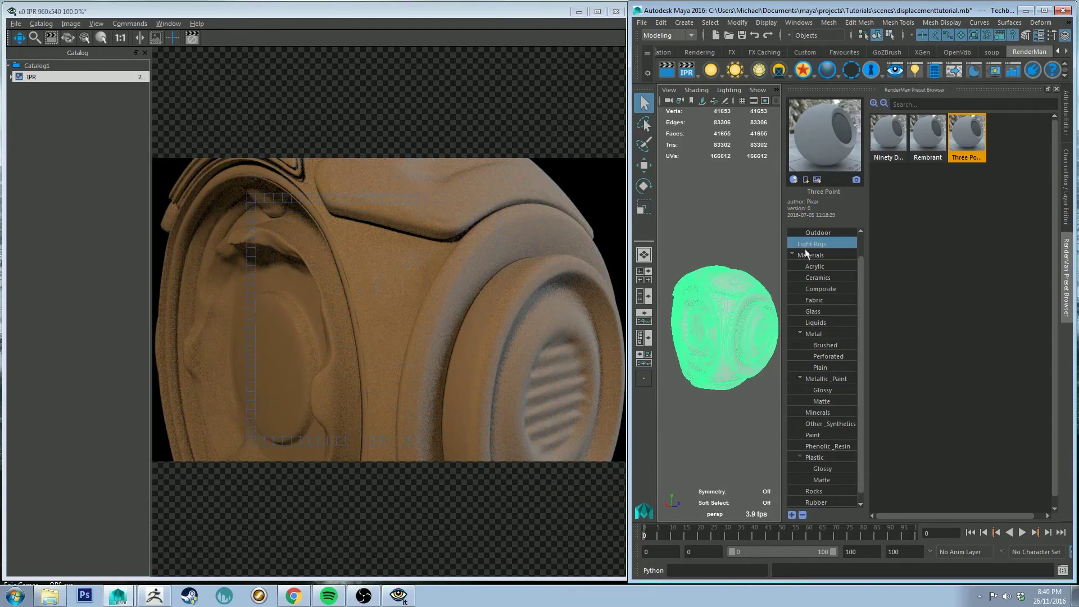
Import the Copper preset from Materials > Metal and assign it to the selected tech-ball.
{"action": "left_click", "coordinate": [827, 341]}
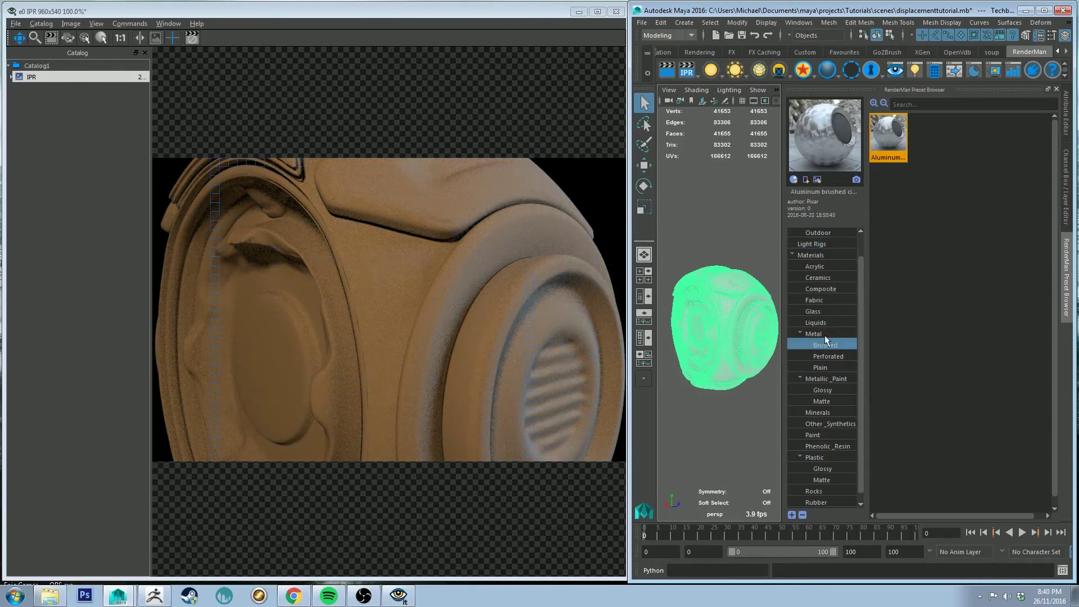
{"action": "left_click", "coordinate": [824, 335]}
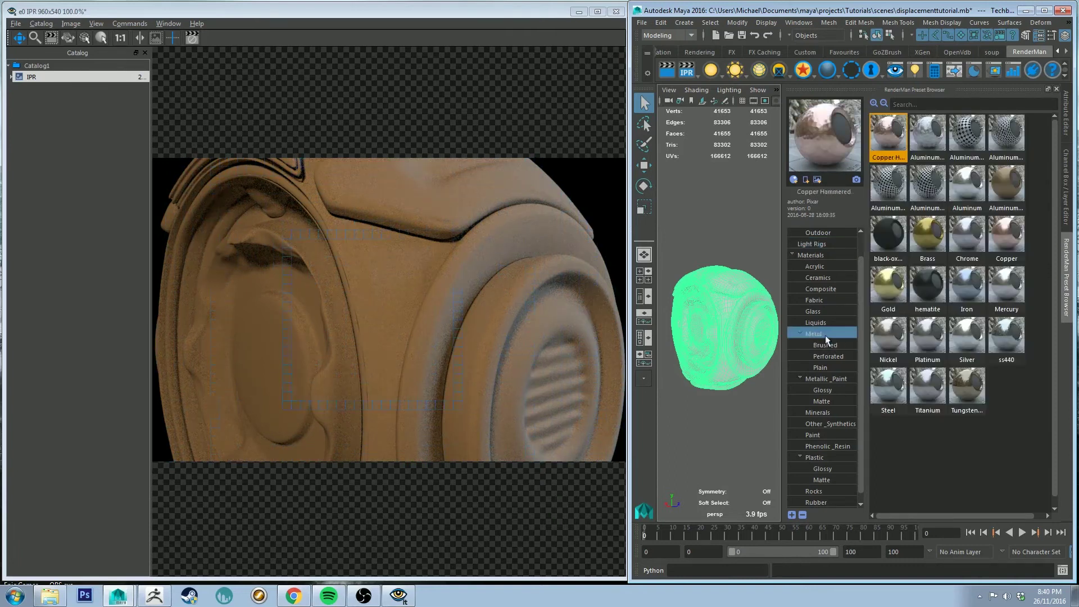
{"action": "left_click_drag", "start_coordinate": [1016, 246], "coordinate": [1014, 238]}
{"action": "right_click", "coordinate": [1014, 234]}
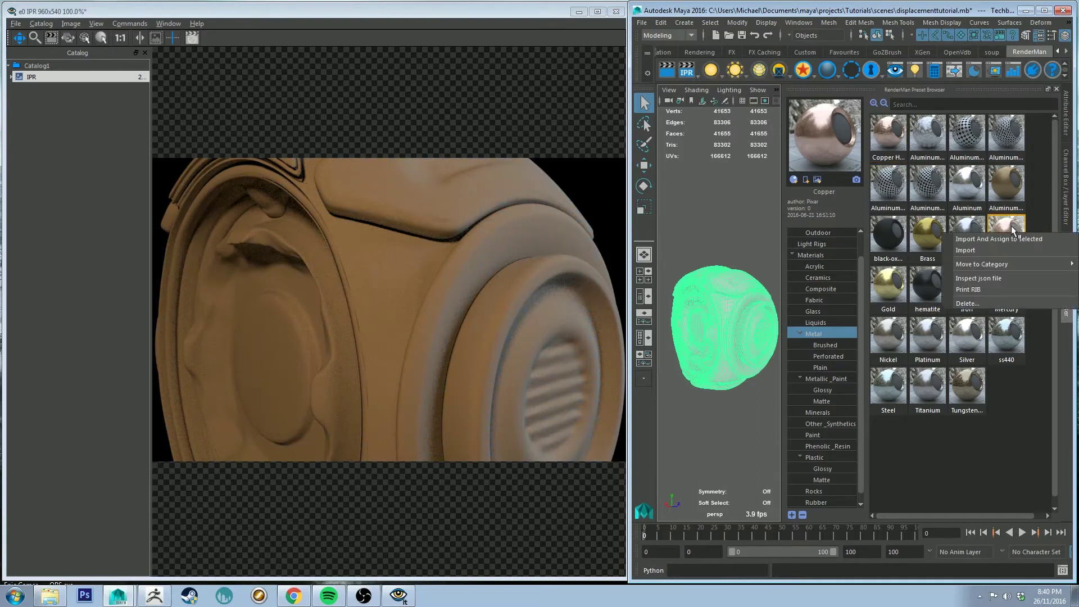
{"action": "left_click", "coordinate": [992, 238]}
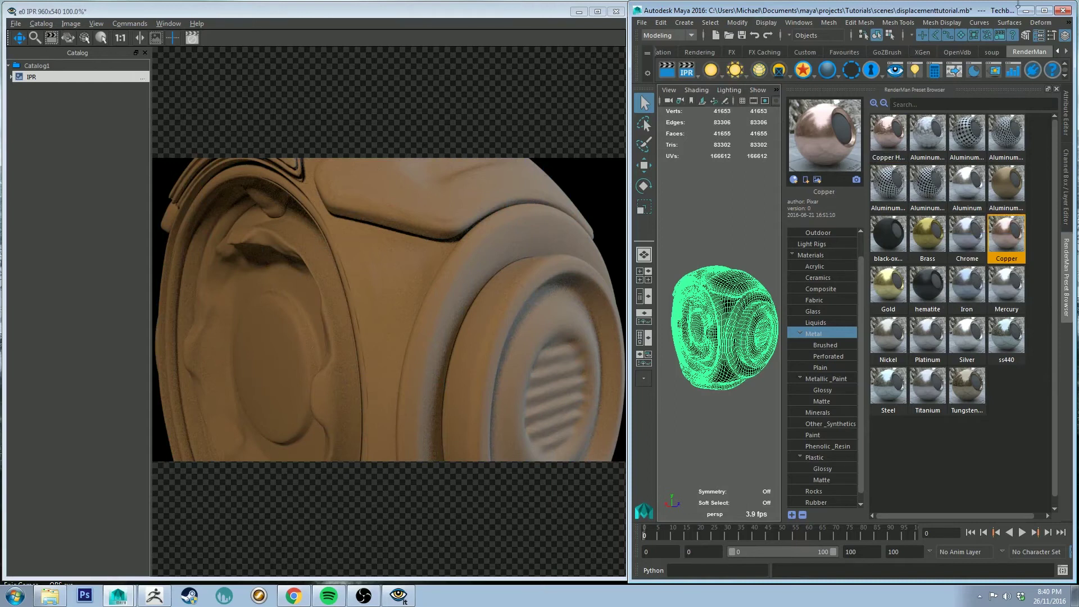
Maximize Maya, open Hypershade with a cleared graph, and place the Copper material network in it.
{"action": "left_click", "coordinate": [1045, 11]}
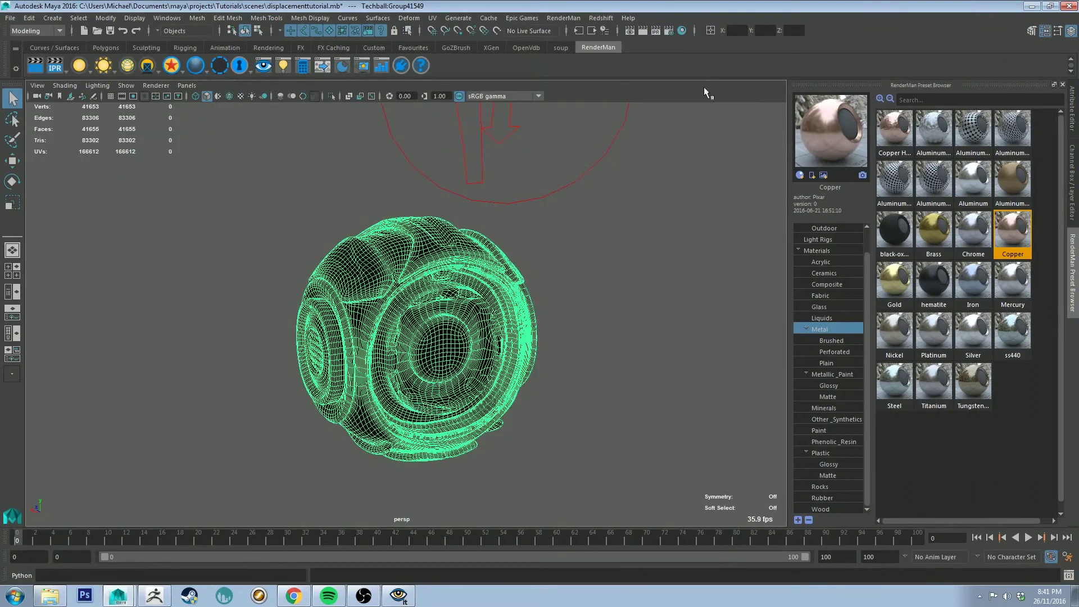
{"action": "left_click", "coordinate": [683, 33]}
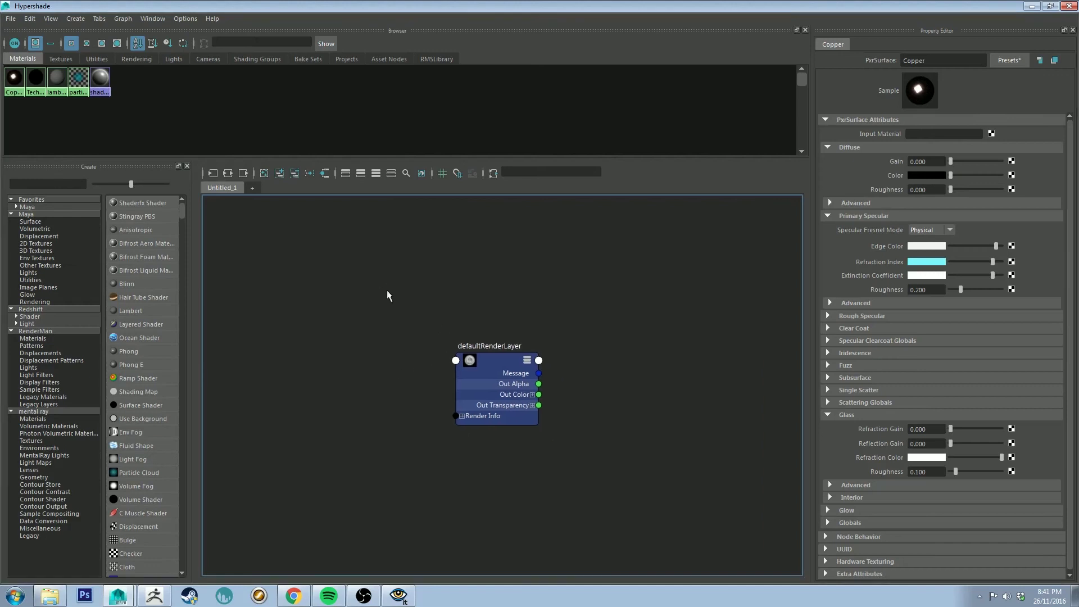
{"action": "left_click", "coordinate": [263, 174]}
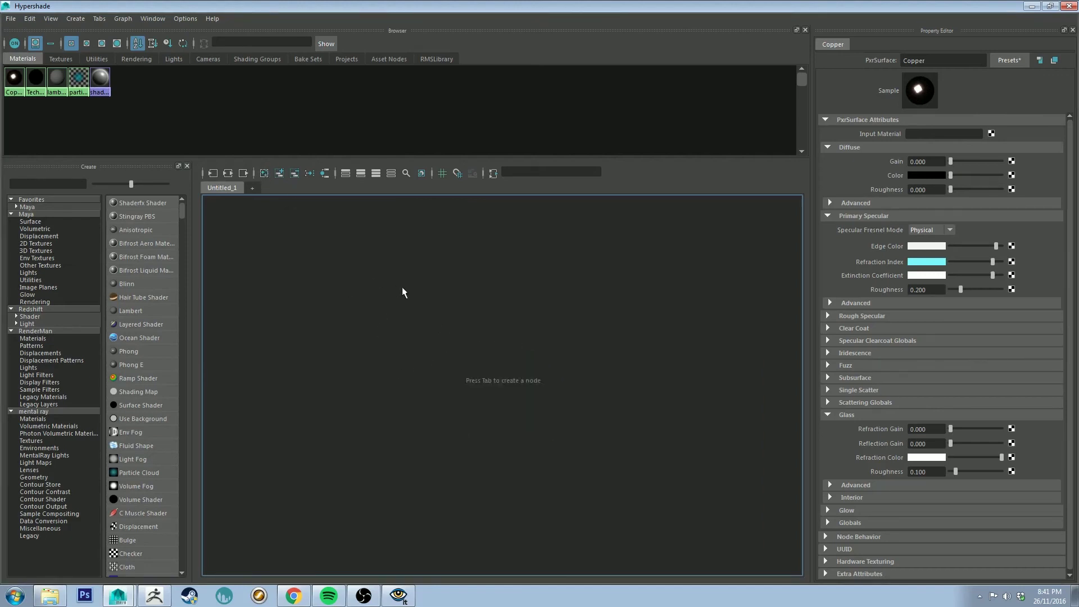
{"action": "middle_click_drag", "start_coordinate": [12, 76], "coordinate": [13, 77]}
{"action": "middle_click_drag", "start_coordinate": [12, 76], "coordinate": [306, 201]}
{"action": "scroll", "coordinate": [275, 284], "scroll_direction": "down", "scroll_amount": 5}
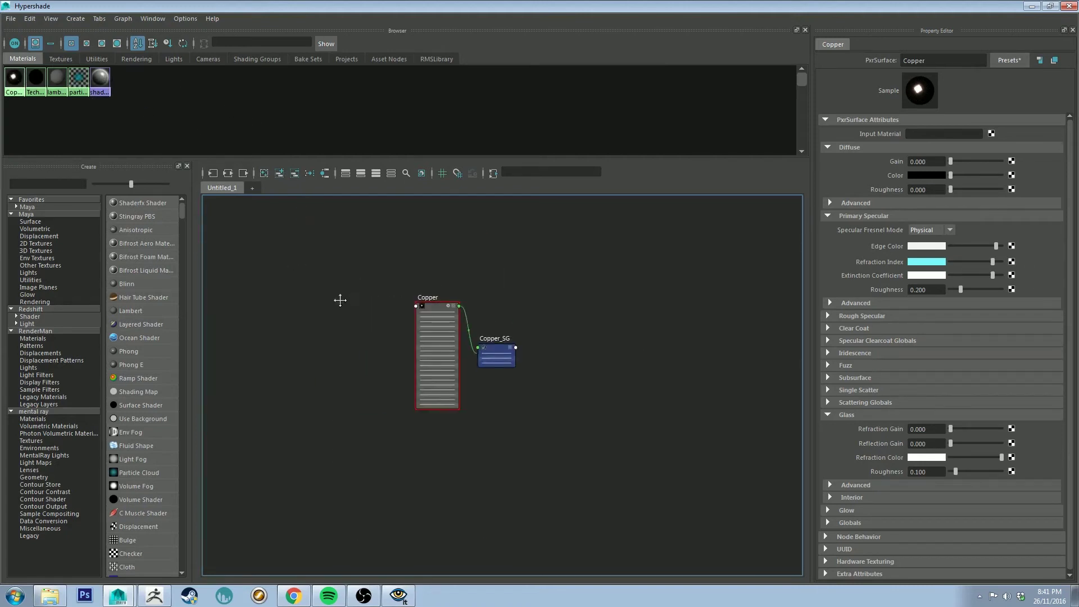
Search for 'pxrtex', create a PxrTexture node, and position it below-left of Copper.
{"action": "left_click", "coordinate": [81, 184]}
{"action": "type", "text": "px"}
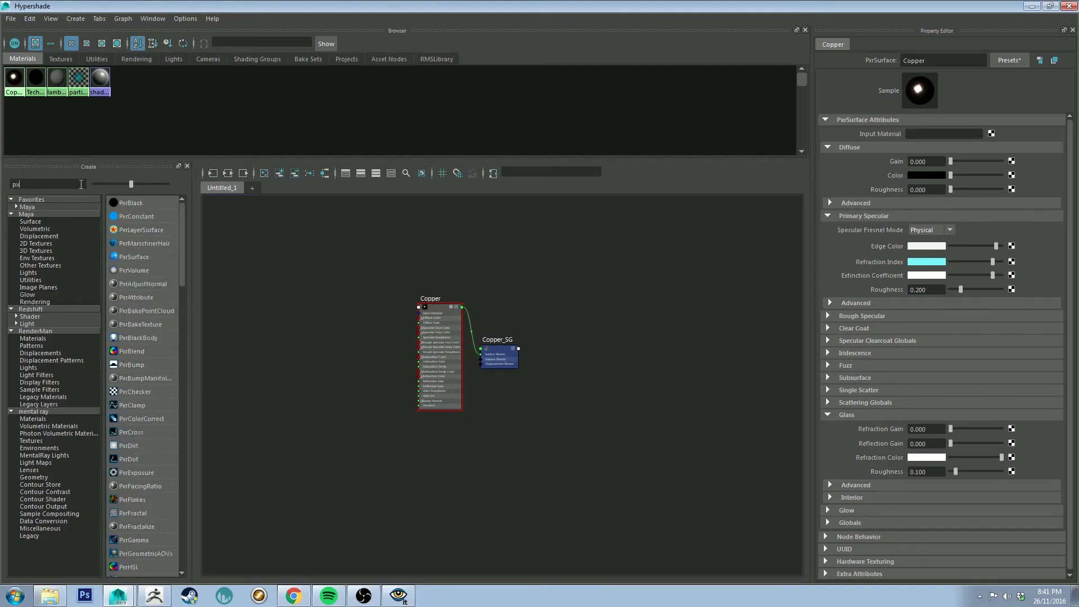
{"action": "key", "text": "BackSpace"}
{"action": "key", "text": "BackSpace"}
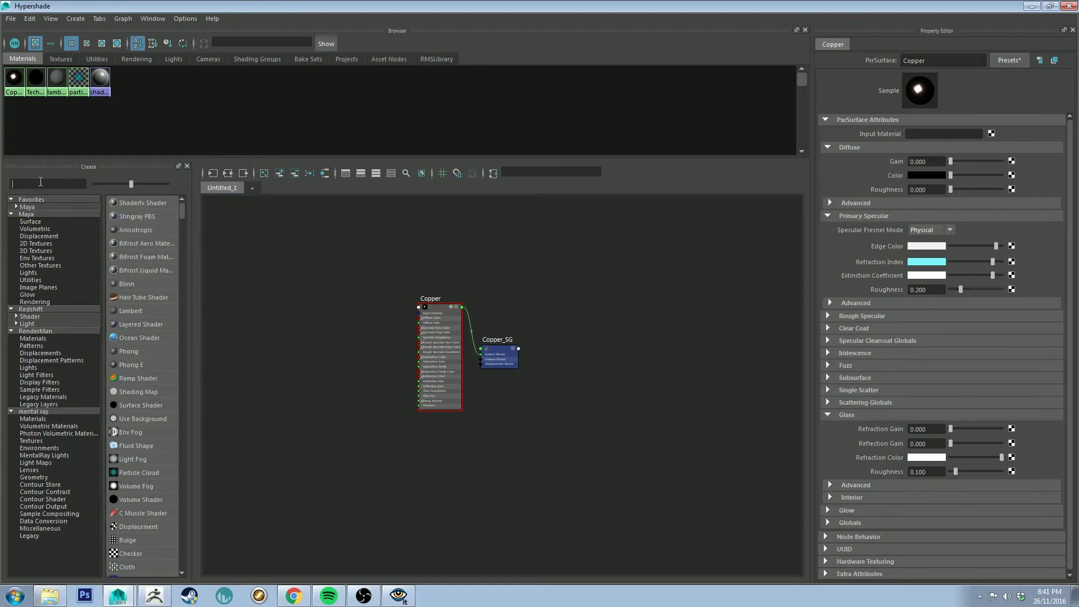
{"action": "type", "text": "pxrtex"}
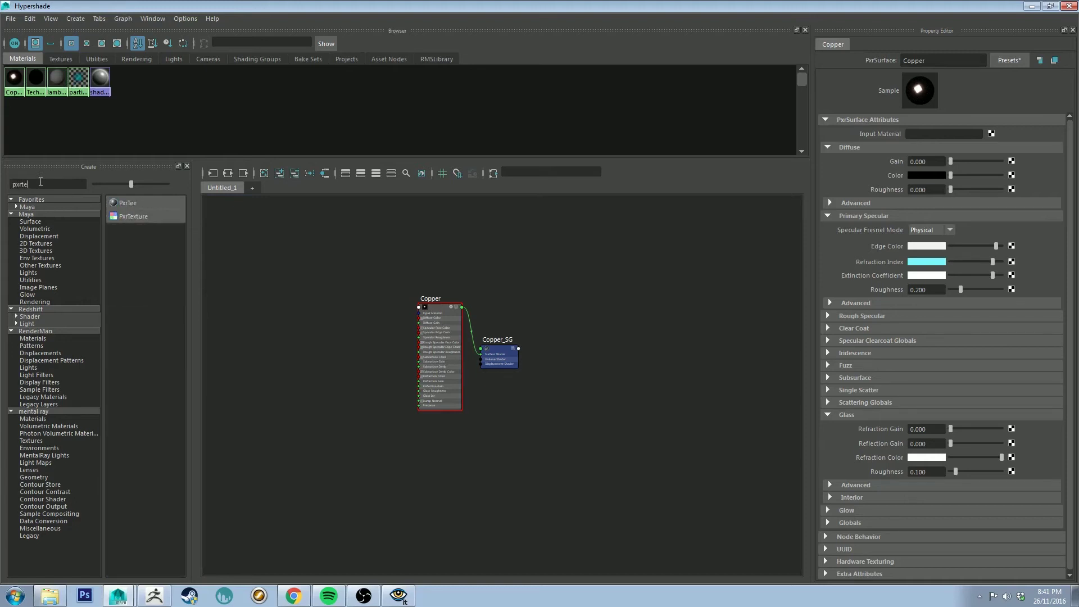
{"action": "left_click", "coordinate": [149, 204]}
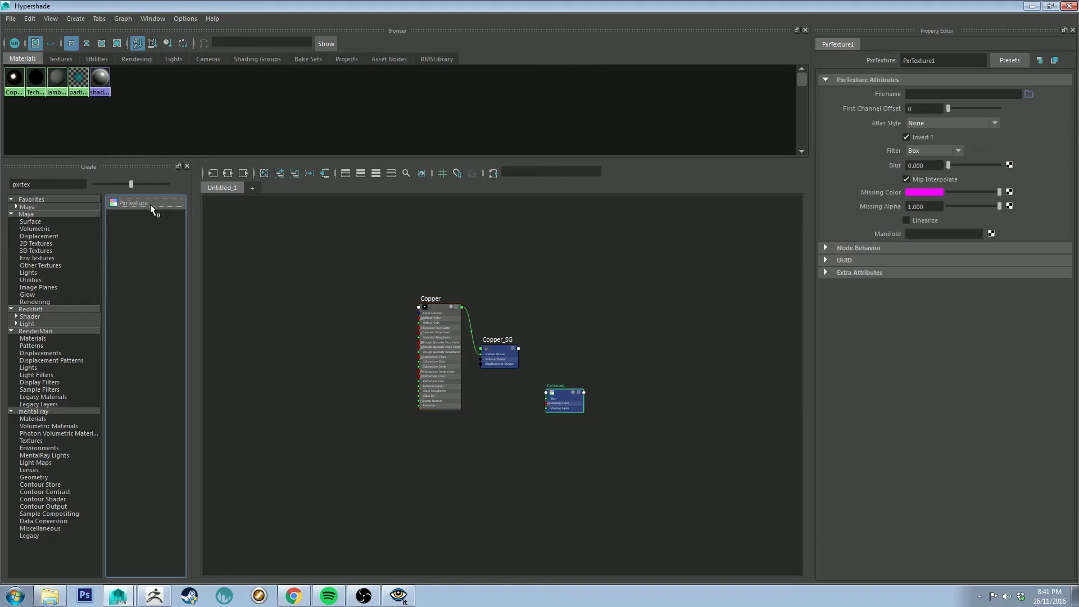
{"action": "left_click_drag", "start_coordinate": [562, 392], "coordinate": [336, 437]}
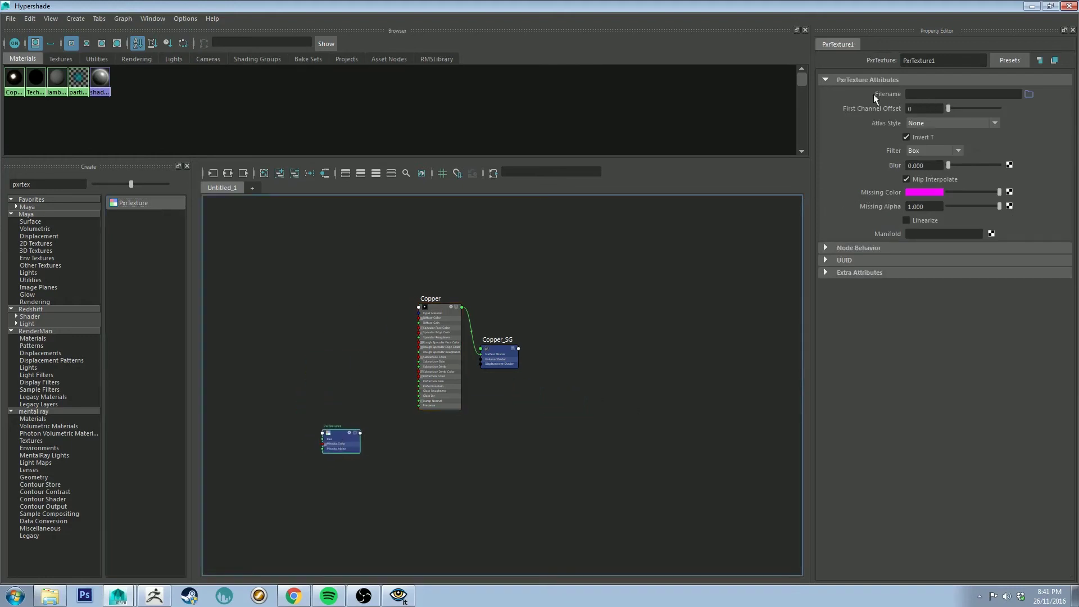
Set PxrTexture1's filename to Techball-VD4096_u0_v0.exr from the assets/displacement folder.
{"action": "left_click", "coordinate": [1027, 94]}
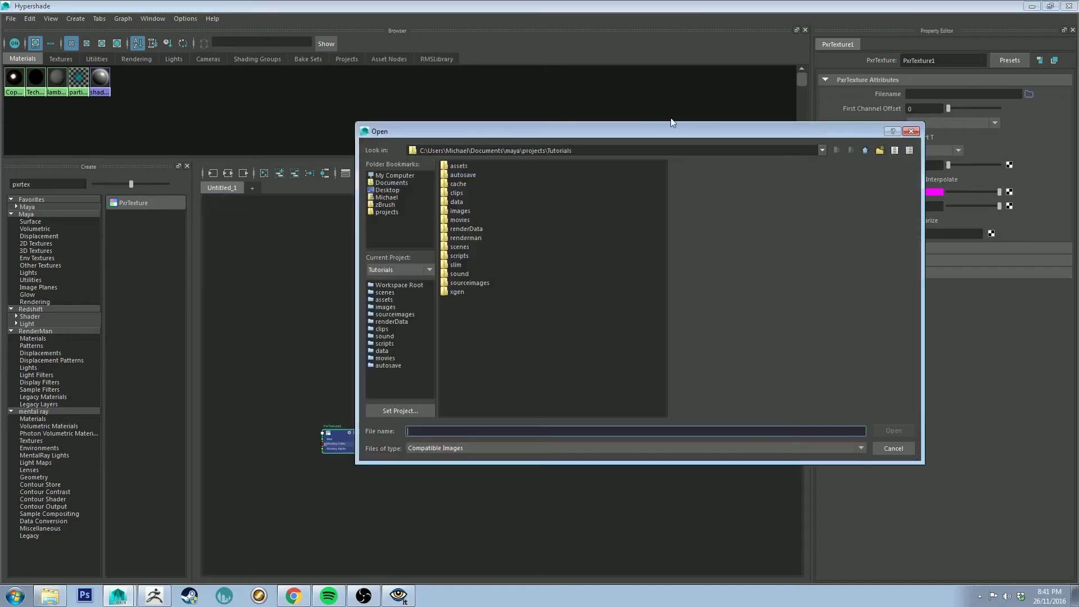
{"action": "double_click", "coordinate": [456, 167]}
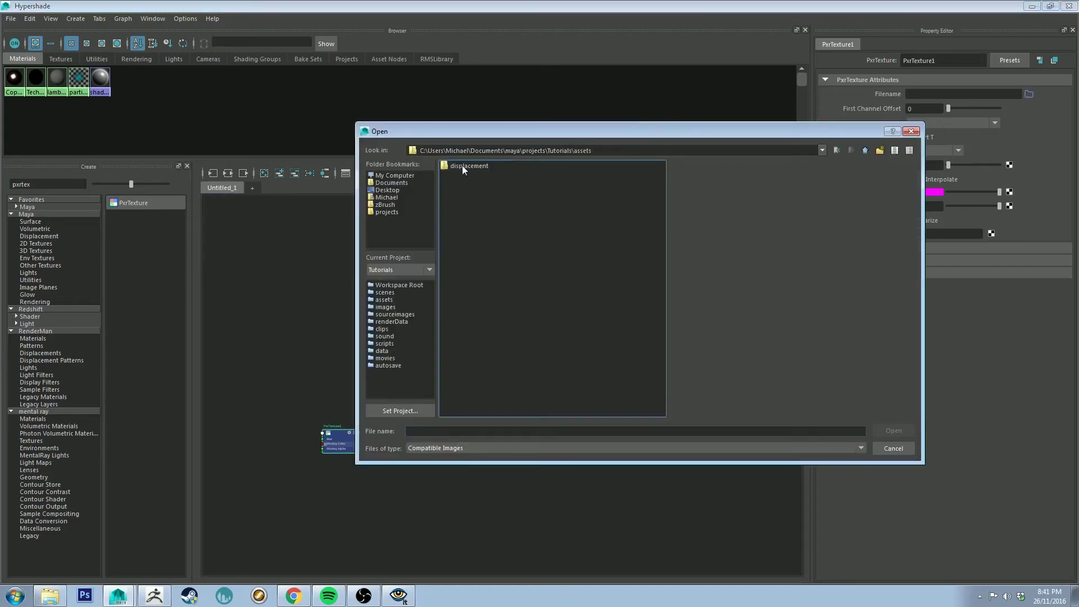
{"action": "double_click", "coordinate": [462, 165]}
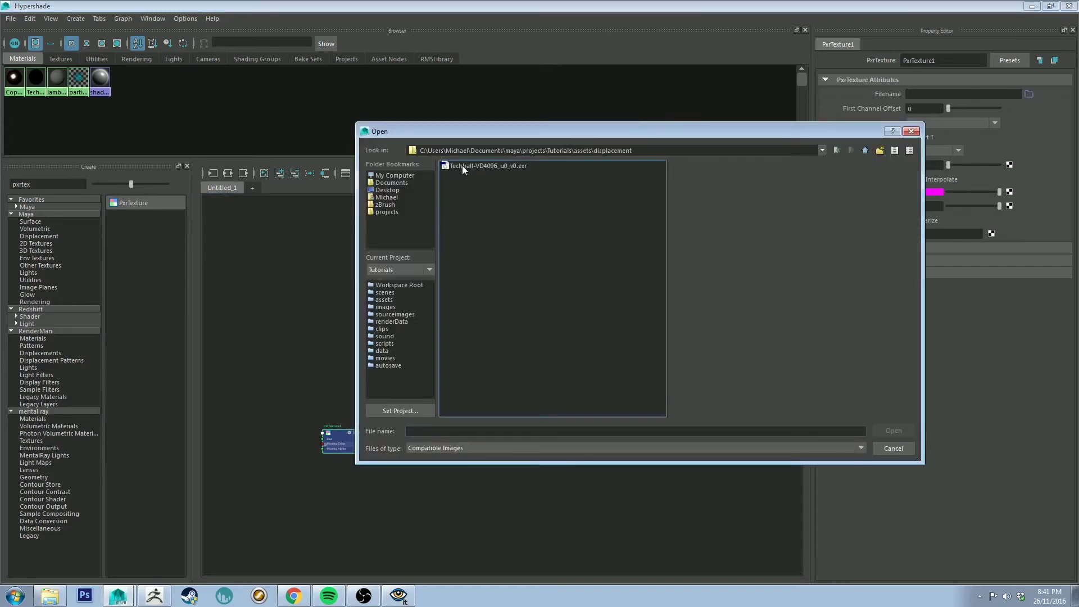
{"action": "left_click", "coordinate": [506, 168]}
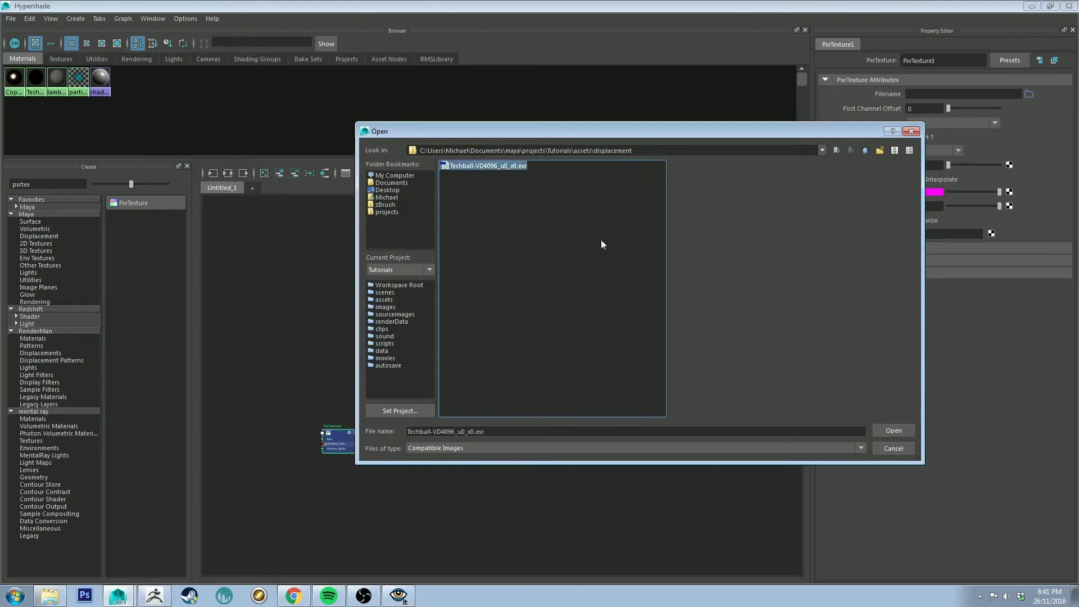
{"action": "left_click", "coordinate": [891, 430]}
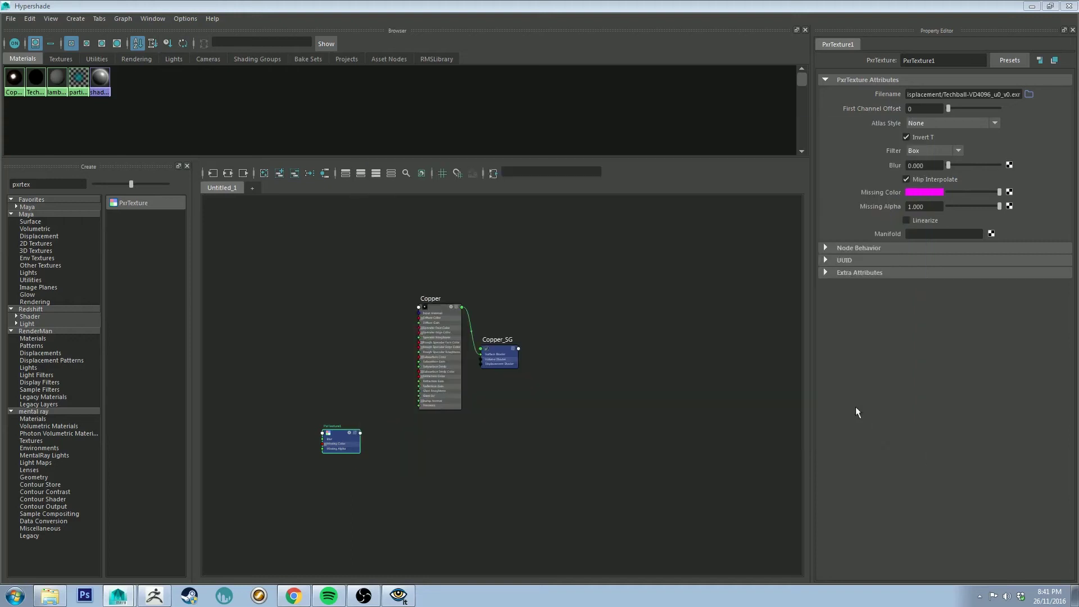
Search for 'disp' and create a PxrDispTransform node beside PxrTexture1.
{"action": "left_click", "coordinate": [50, 181]}
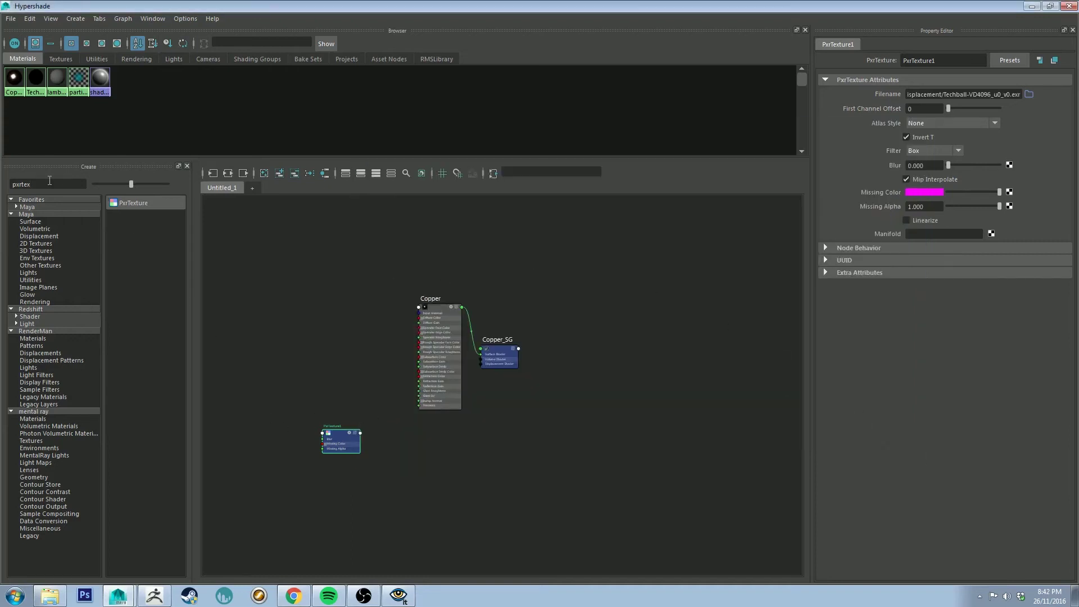
{"action": "key", "text": "BackSpace"}
{"action": "key", "text": "BackSpace"}
{"action": "key", "text": "BackSpace"}
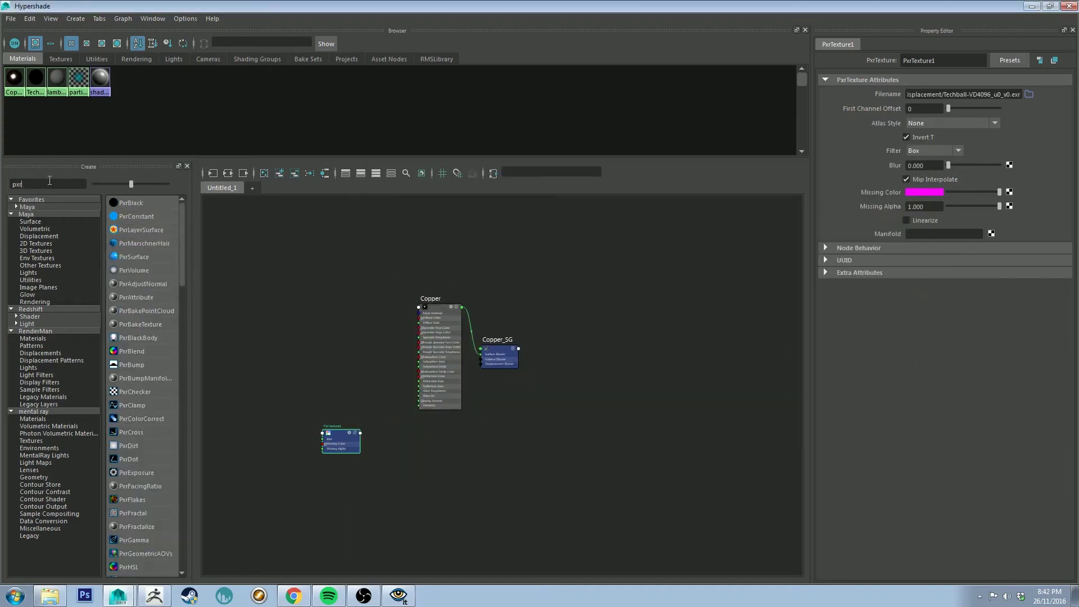
{"action": "type", "text": "disp"}
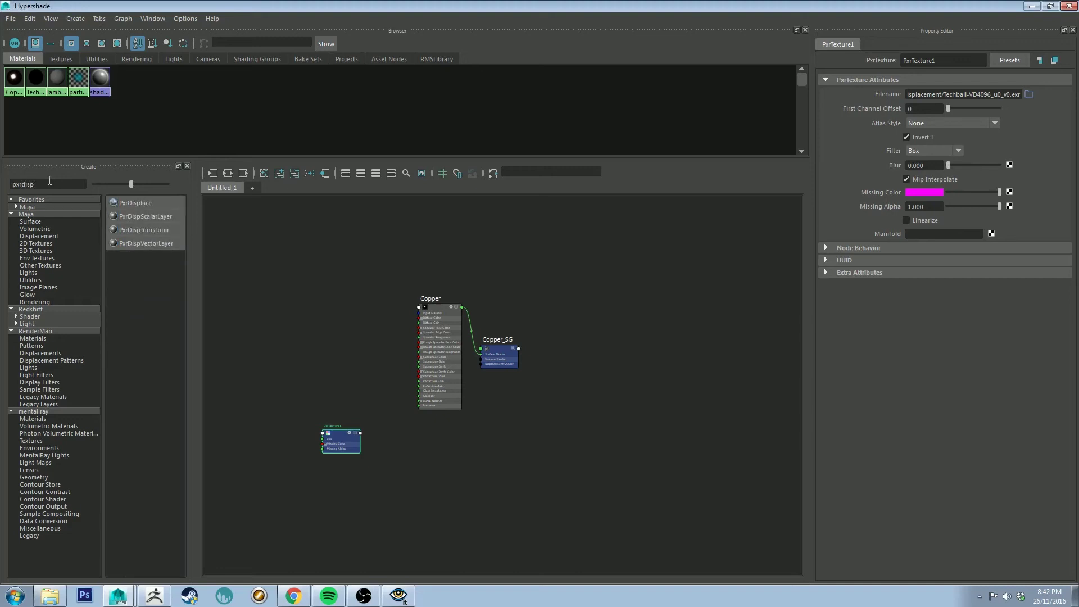
{"action": "left_click", "coordinate": [148, 229]}
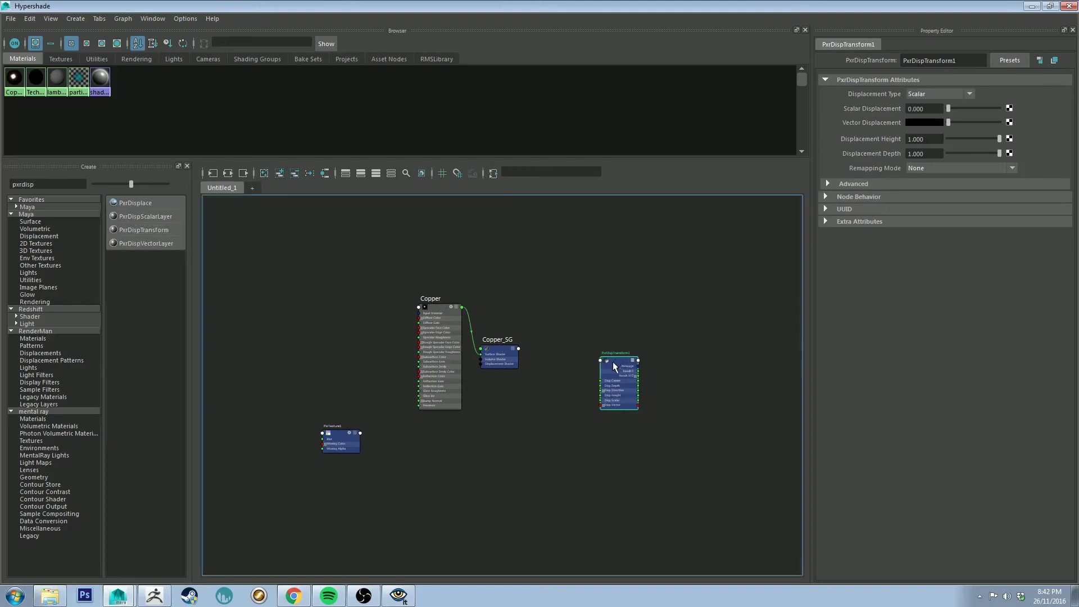
{"action": "left_click_drag", "start_coordinate": [615, 363], "coordinate": [405, 443]}
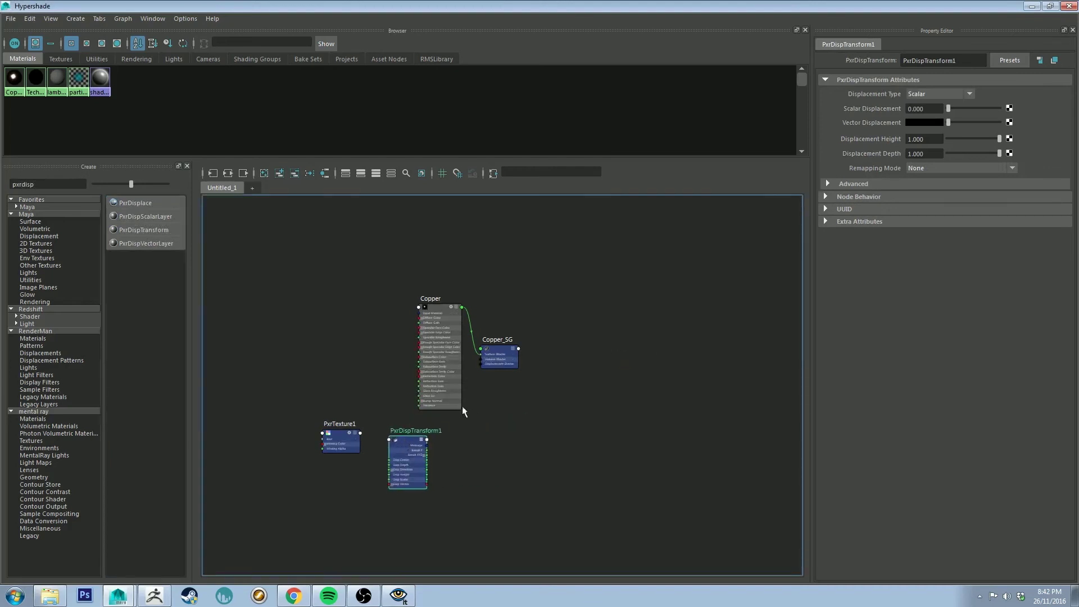
Set PxrDispTransform1's displacement type to ZBrush Vector with Tangent vector space.
{"action": "left_click", "coordinate": [968, 94]}
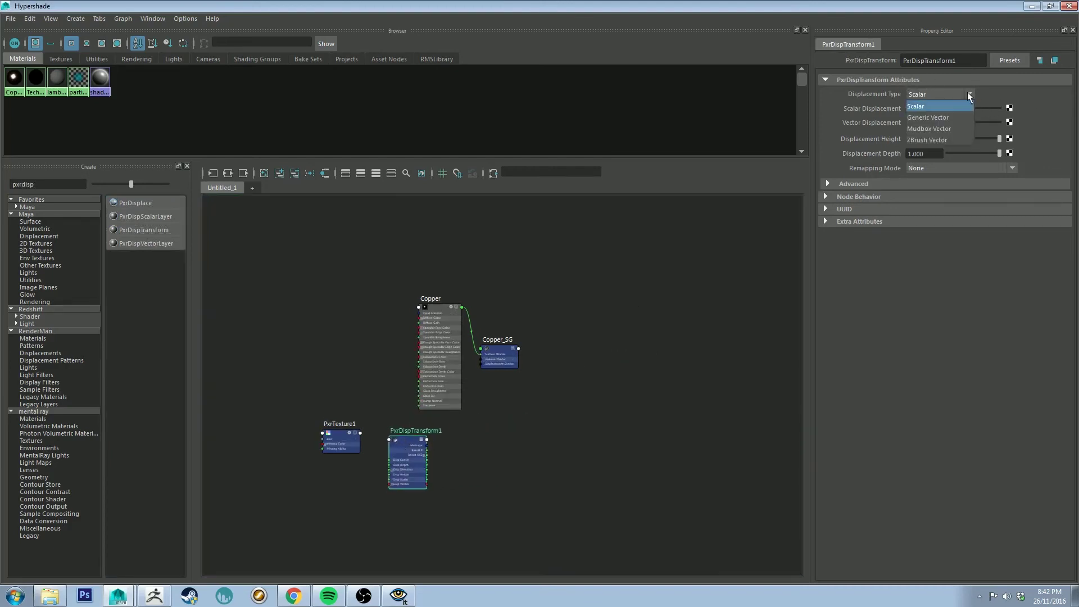
{"action": "left_click", "coordinate": [932, 140]}
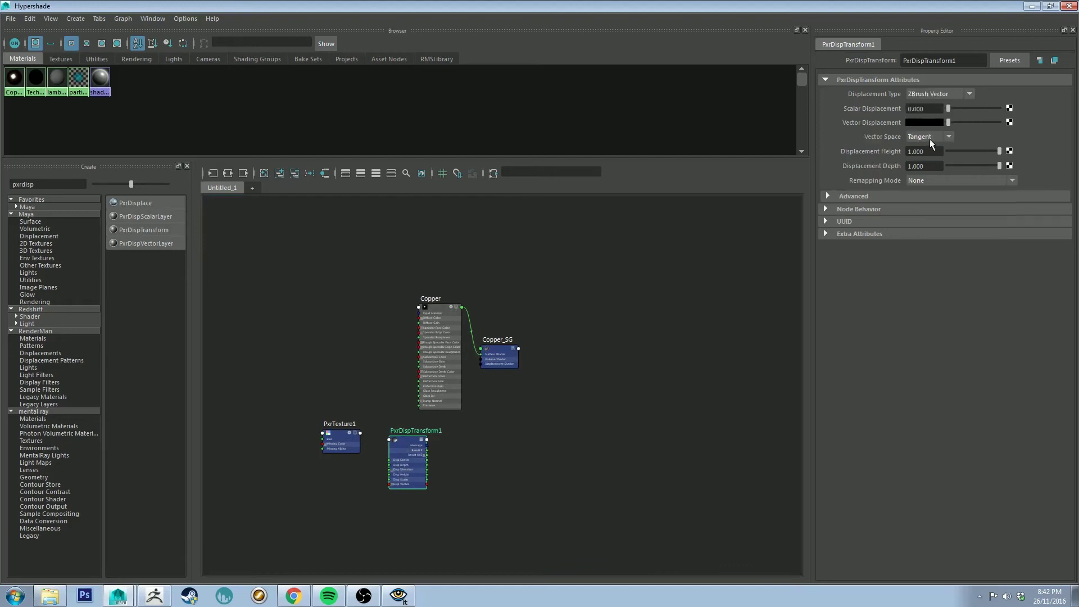
{"action": "left_click", "coordinate": [932, 137]}
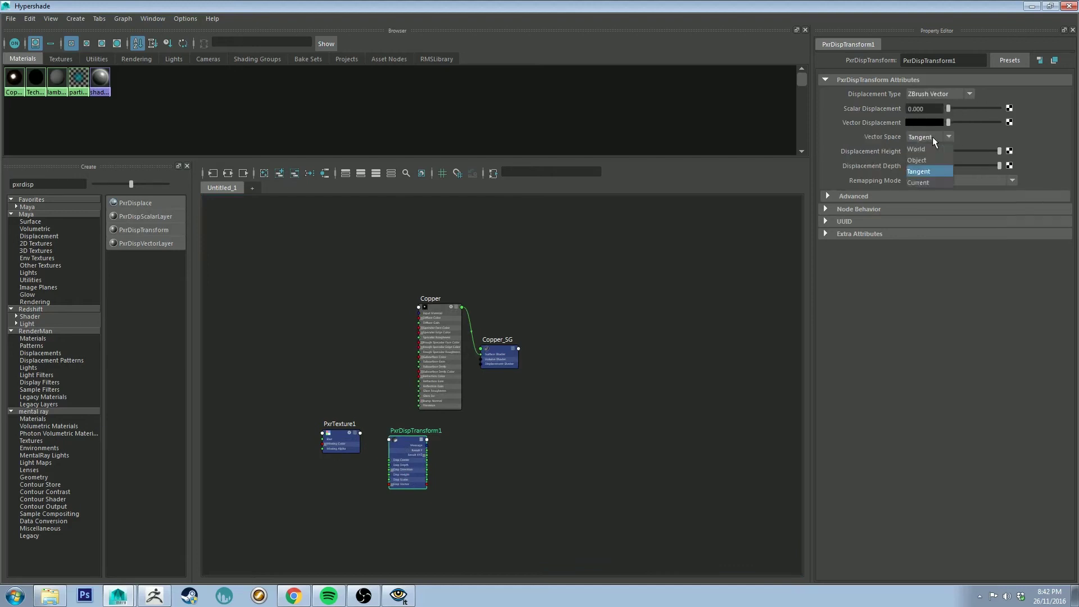
{"action": "left_click", "coordinate": [922, 174]}
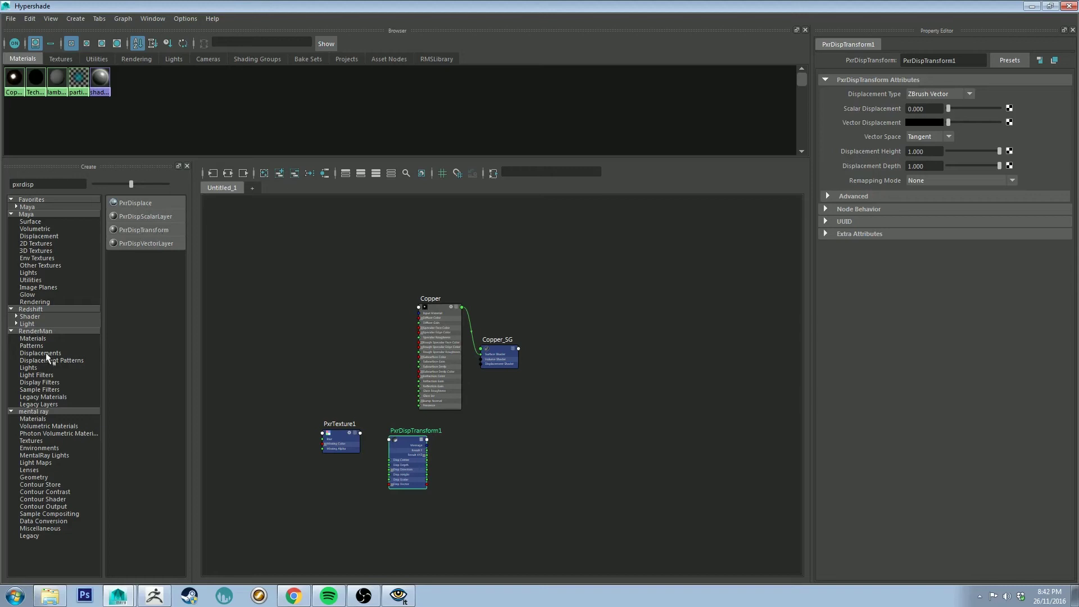
Create a PxrDisplace node with its PxrDisplace1SG shading group and arrange both beside PxrDispTransform1.
{"action": "double_click", "coordinate": [57, 186]}
{"action": "key", "text": "BackSpace"}
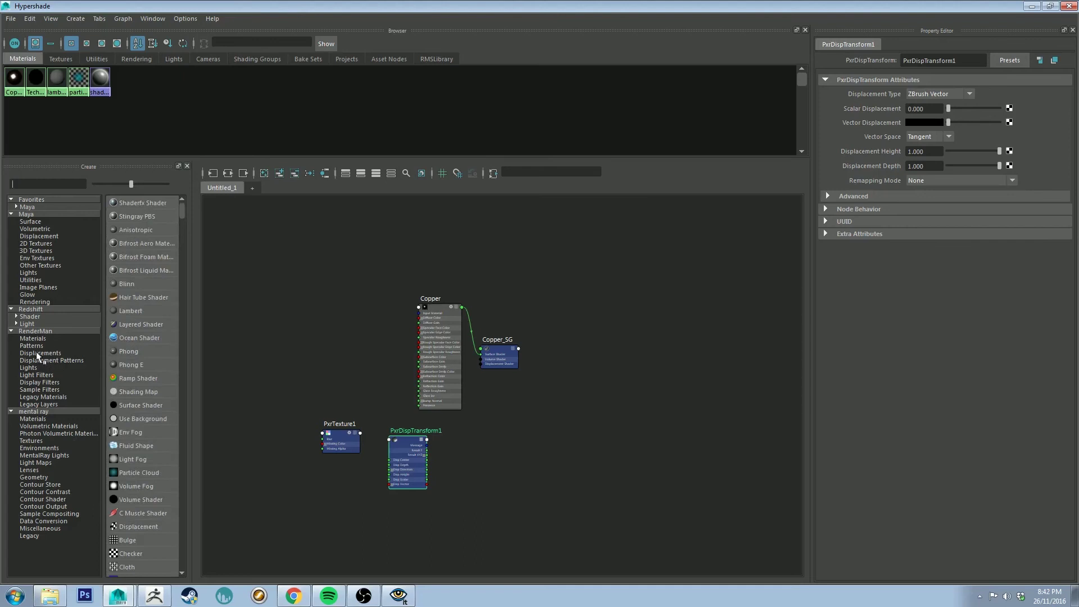
{"action": "left_click", "coordinate": [50, 353]}
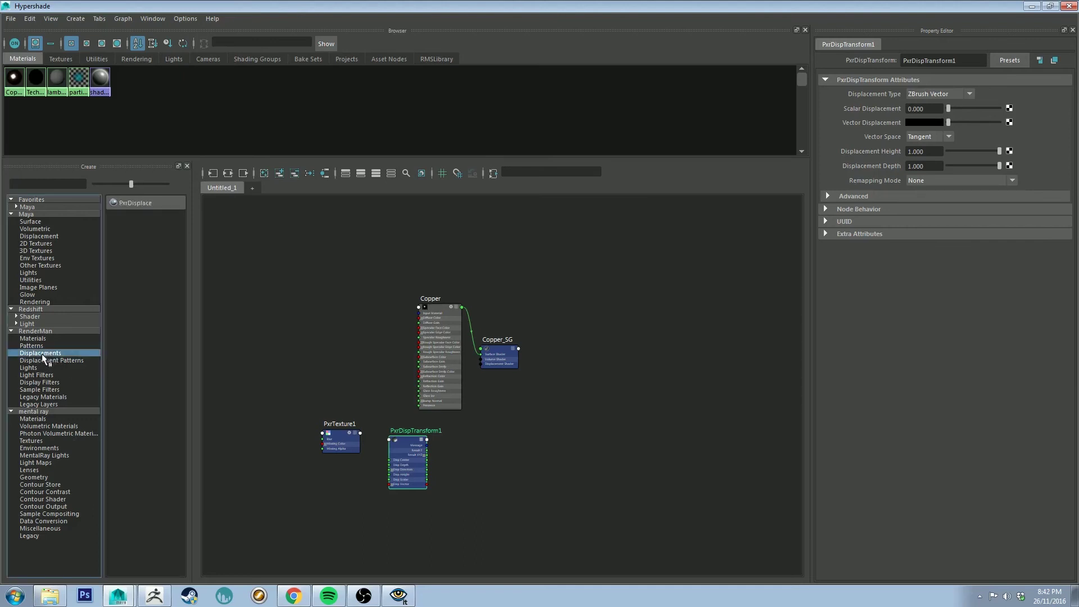
{"action": "left_click", "coordinate": [136, 203]}
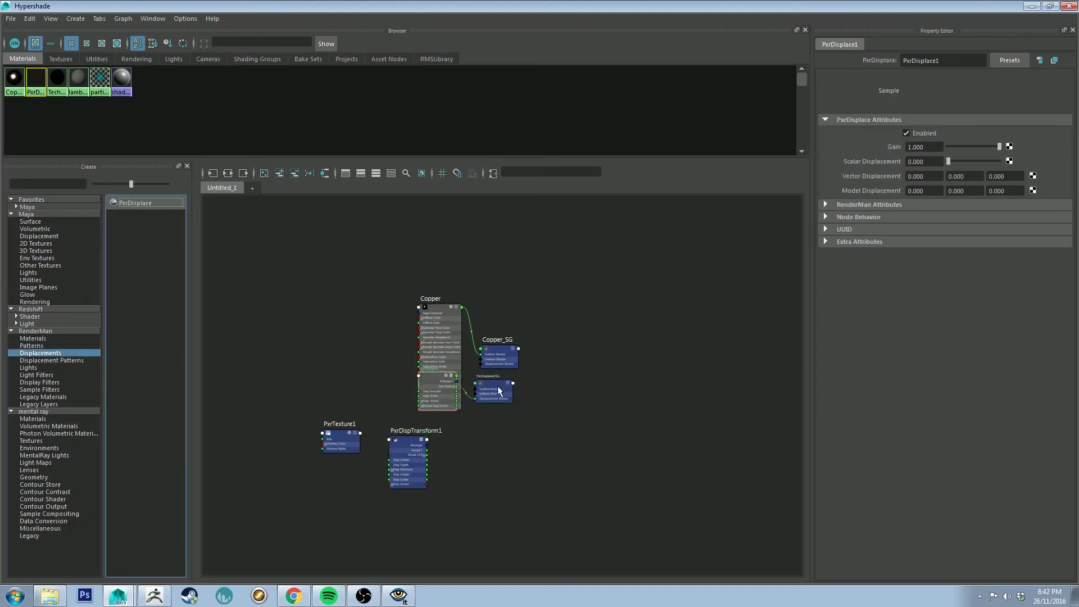
{"action": "left_click_drag", "start_coordinate": [485, 381], "coordinate": [520, 420]}
{"action": "left_click_drag", "start_coordinate": [427, 385], "coordinate": [441, 450]}
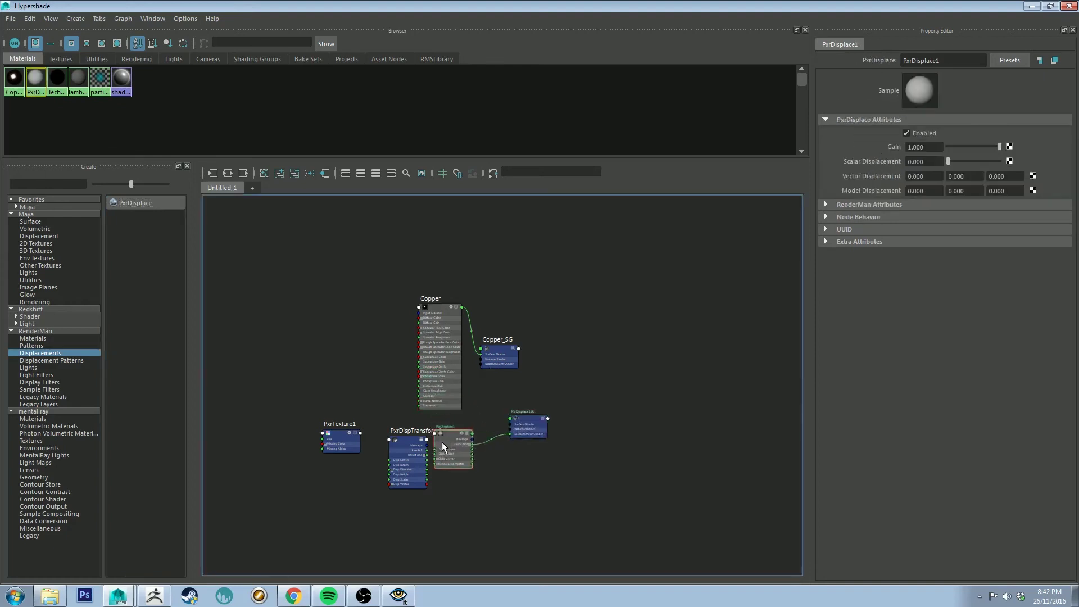
{"action": "left_click", "coordinate": [519, 427]}
Connect Copper to PxrDisplace1SG's surface shader and delete the unused Copper_SG.
{"action": "scroll", "coordinate": [506, 410], "scroll_direction": "up", "scroll_amount": 3}
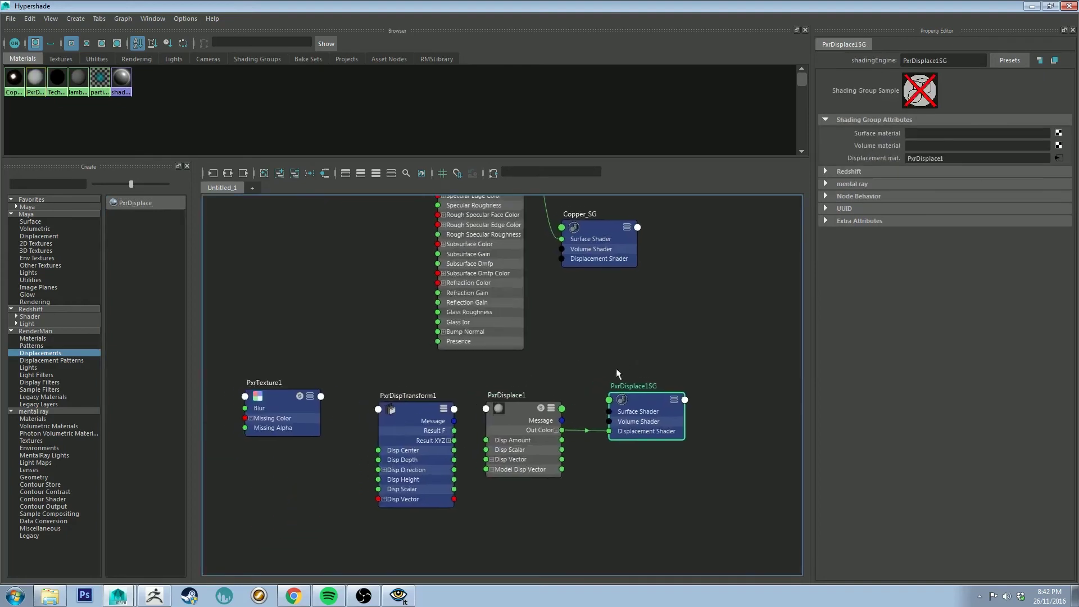
{"action": "middle_click_drag", "start_coordinate": [577, 227], "coordinate": [586, 324], "text": "alt"}
{"action": "middle_click_drag", "start_coordinate": [651, 484], "coordinate": [642, 400], "text": "alt"}
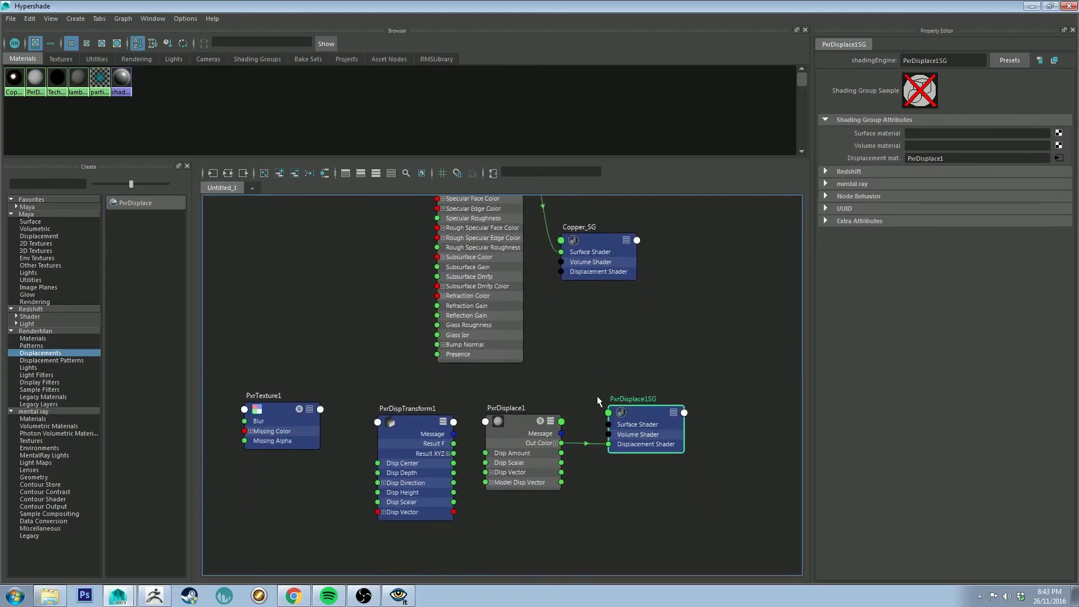
{"action": "middle_click_drag", "start_coordinate": [575, 335], "coordinate": [581, 361], "text": "alt"}
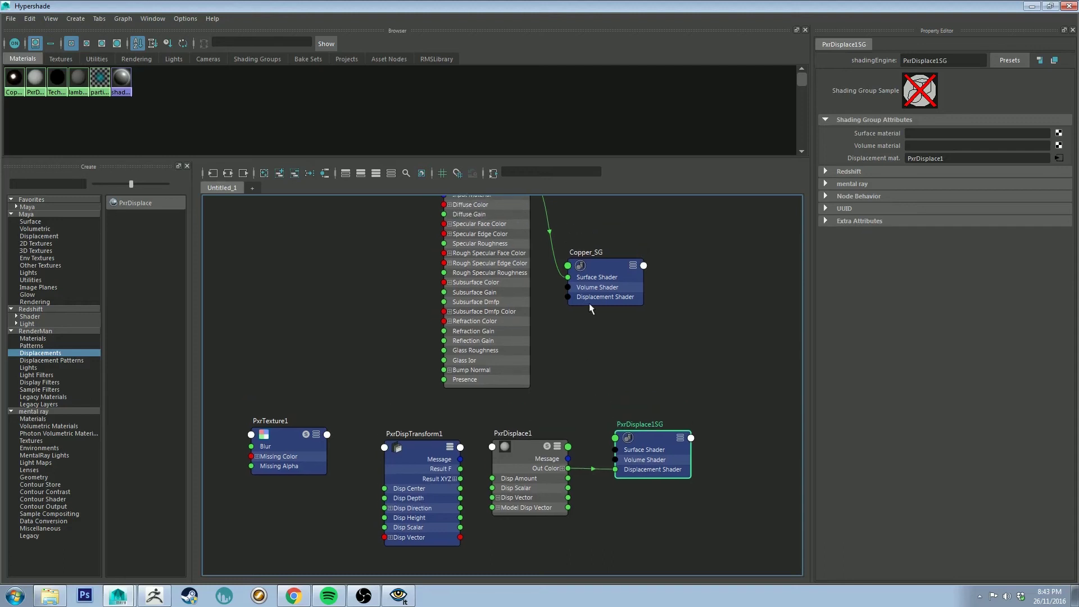
{"action": "left_click", "coordinate": [607, 259]}
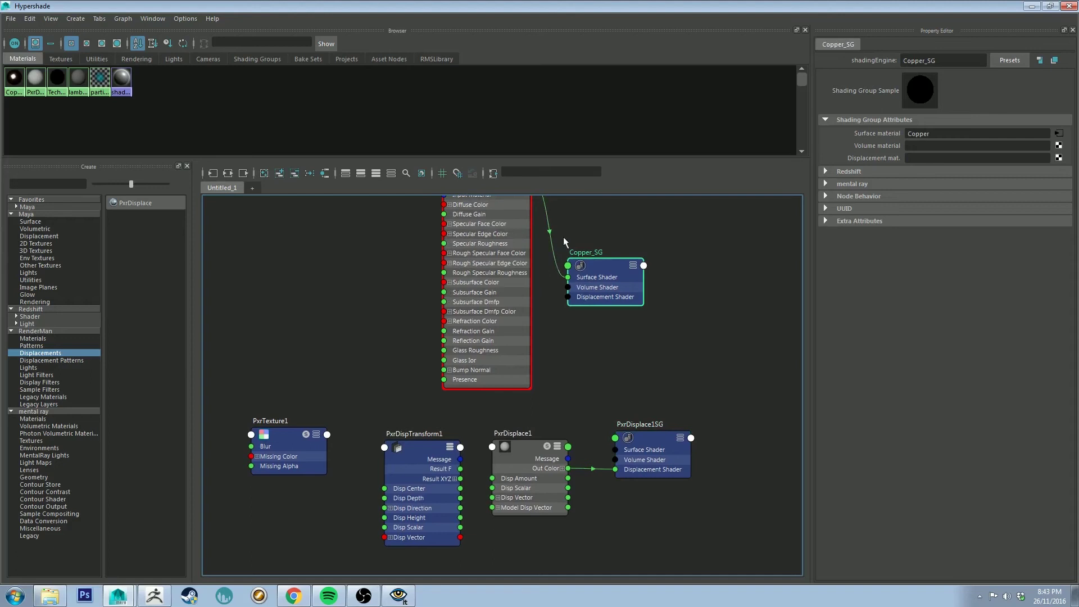
{"action": "middle_click_drag", "start_coordinate": [556, 266], "coordinate": [533, 264], "text": "alt"}
{"action": "left_click_drag", "start_coordinate": [532, 263], "coordinate": [590, 449]}
{"action": "key", "text": "Delete"}
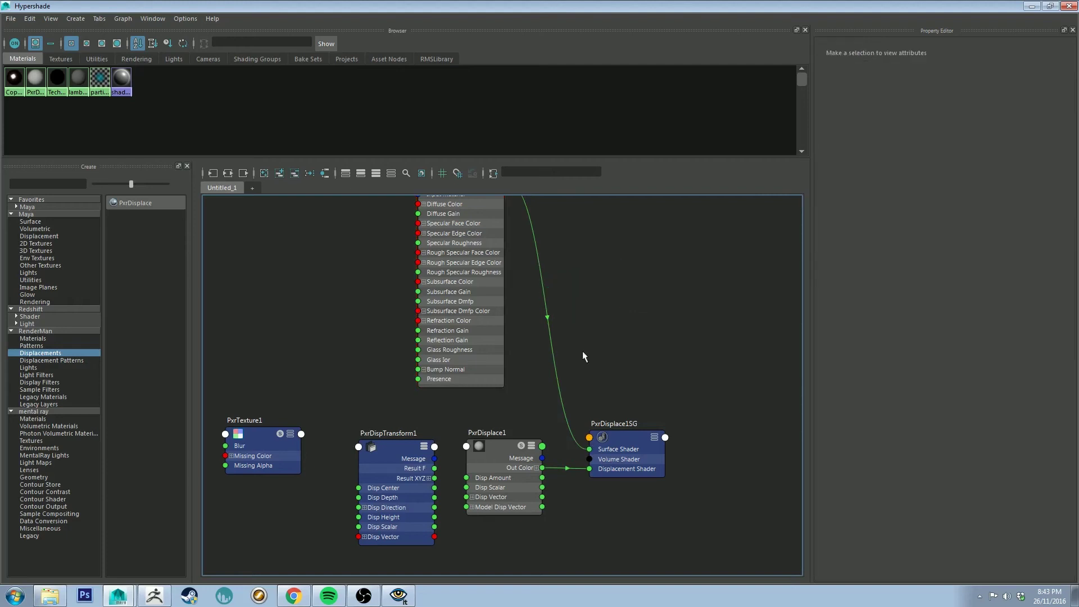
{"action": "middle_click_drag", "start_coordinate": [592, 370], "coordinate": [649, 312], "text": "alt"}
{"action": "left_click", "coordinate": [319, 383]}
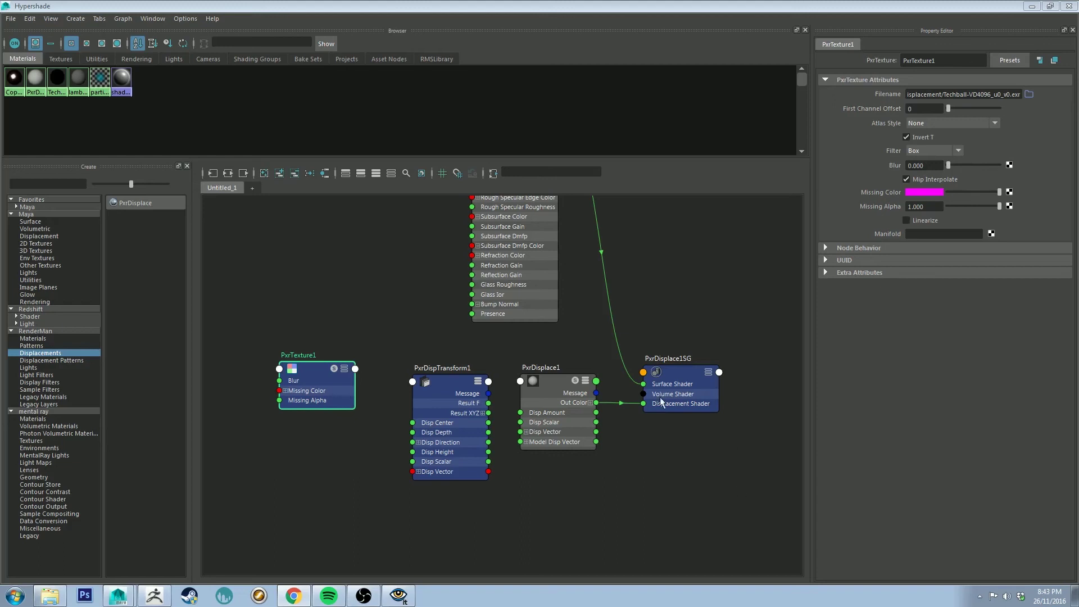
Expand PxrTexture1 and connect its Result RGB to PxrDispTransform1's Disp Vector.
{"action": "left_click", "coordinate": [344, 369]}
{"action": "key", "text": "3"}
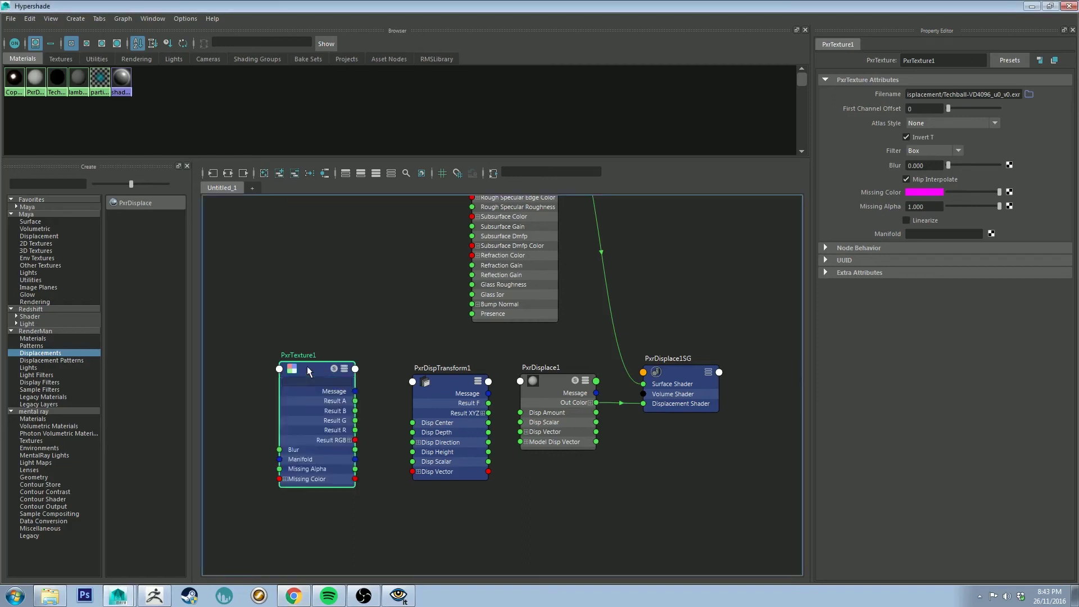
{"action": "left_click_drag", "start_coordinate": [308, 369], "coordinate": [311, 335]}
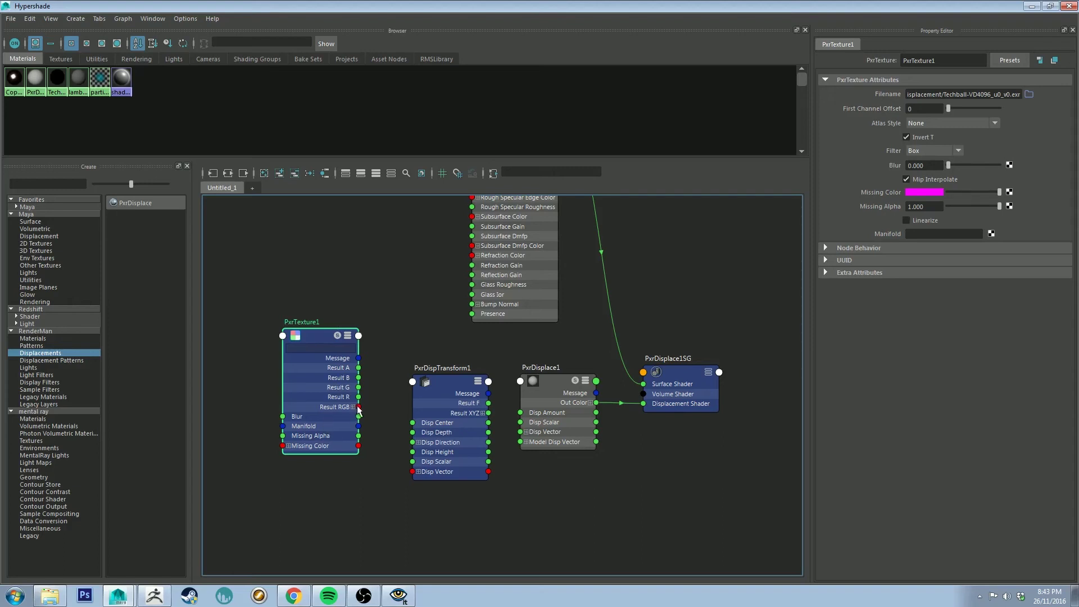
{"action": "left_click_drag", "start_coordinate": [359, 407], "coordinate": [415, 472]}
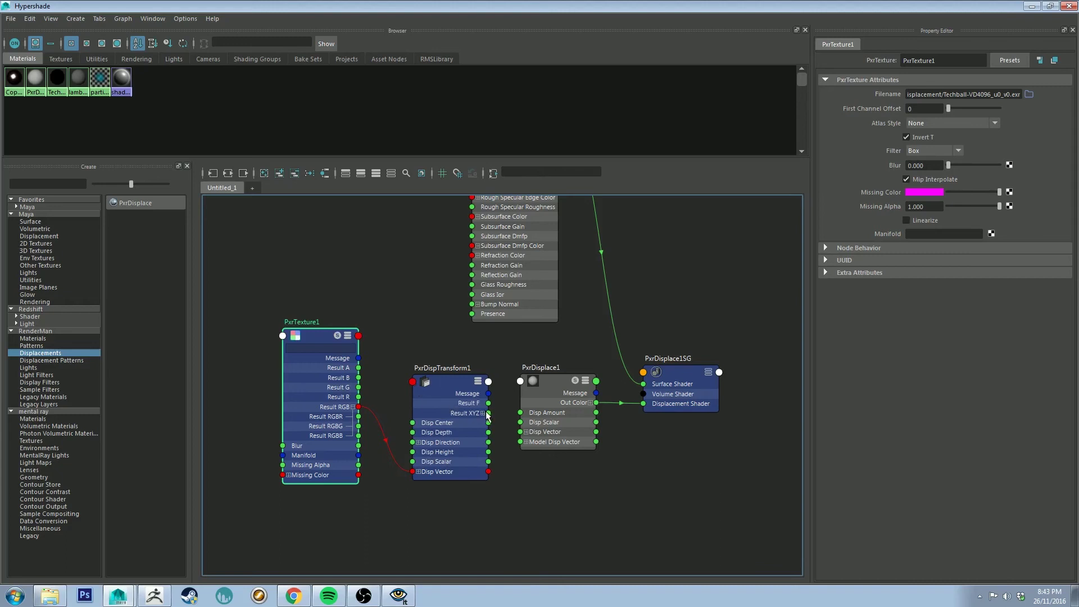
Connect PxrDispTransform1's Result XYZ to PxrDisplace1's Disp Vector.
{"action": "left_click_drag", "start_coordinate": [488, 413], "coordinate": [521, 432]}
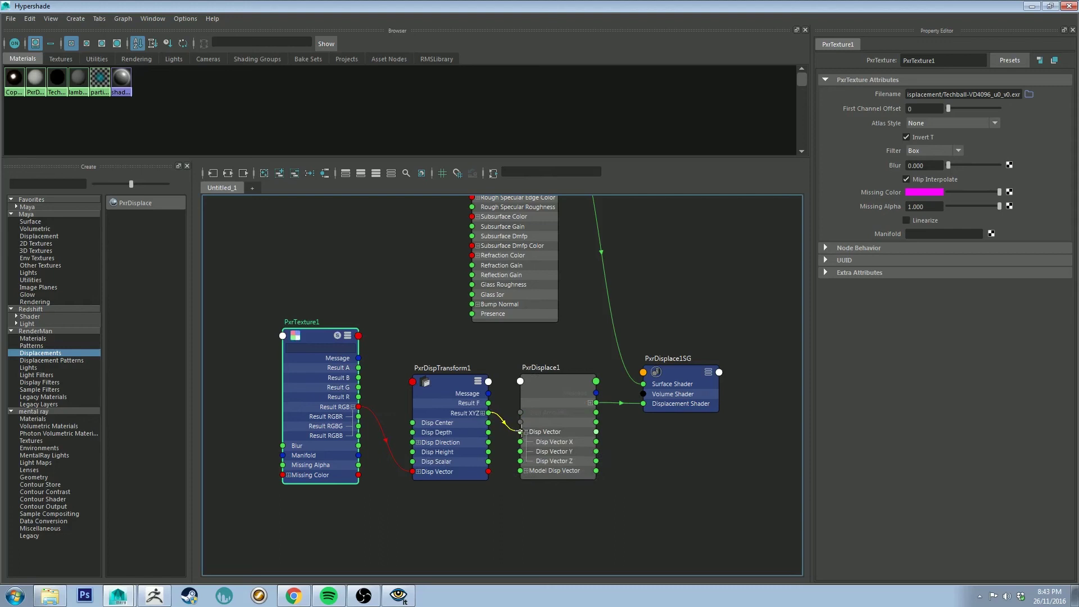
{"action": "left_click_drag", "start_coordinate": [520, 432], "coordinate": [520, 431]}
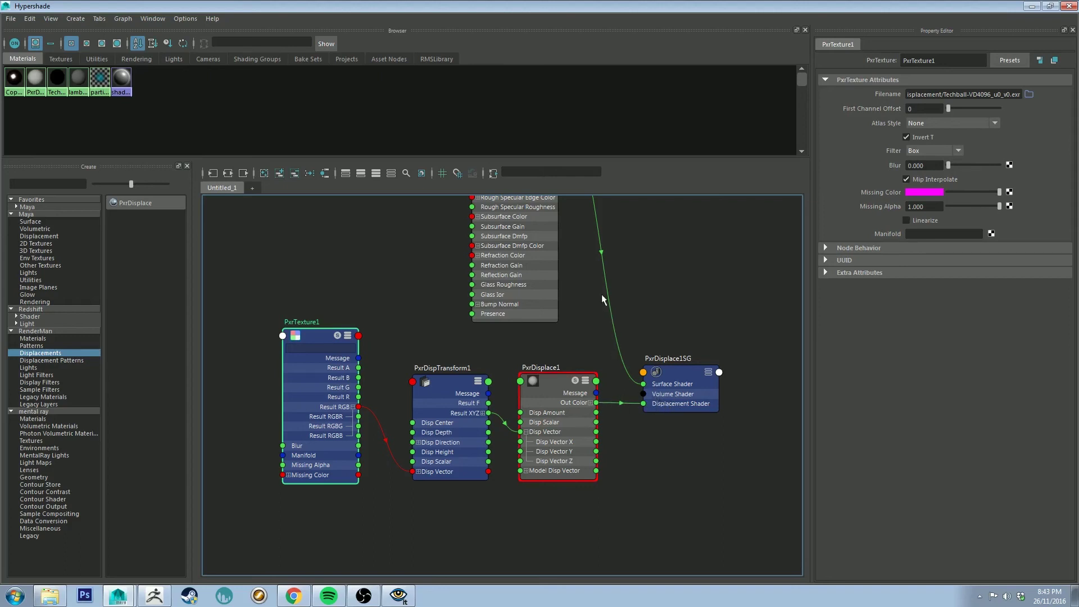
{"action": "middle_click_drag", "start_coordinate": [600, 294], "coordinate": [591, 379], "text": "alt"}
{"action": "scroll", "coordinate": [592, 364], "scroll_direction": "down", "scroll_amount": 2}
{"action": "scroll", "coordinate": [592, 360], "scroll_direction": "up", "scroll_amount": 2}
{"action": "scroll", "coordinate": [590, 357], "scroll_direction": "down", "scroll_amount": 2}
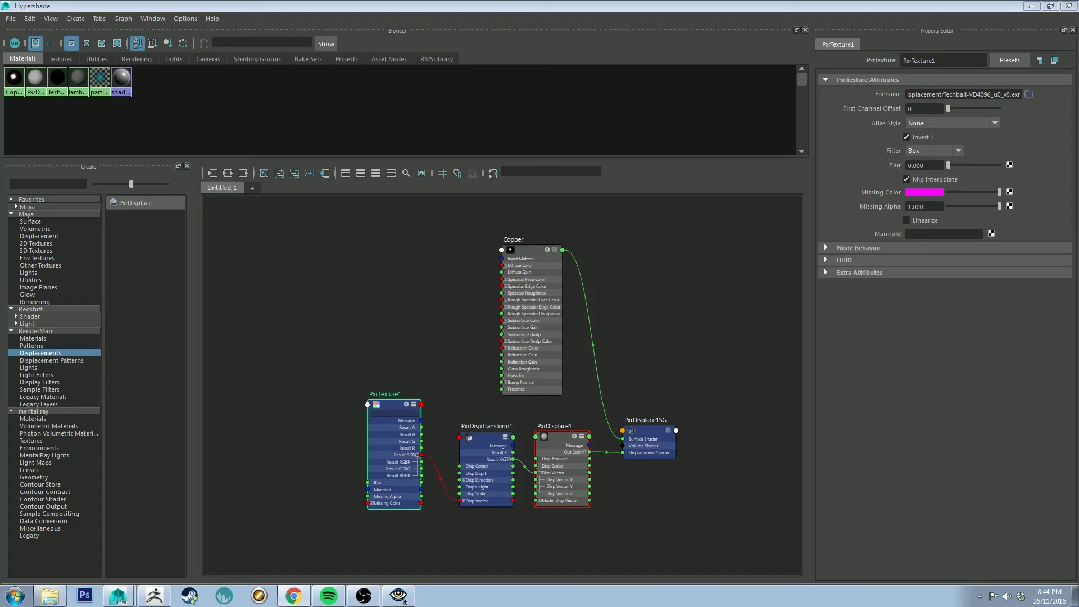
{"action": "left_click", "coordinate": [731, 278]}
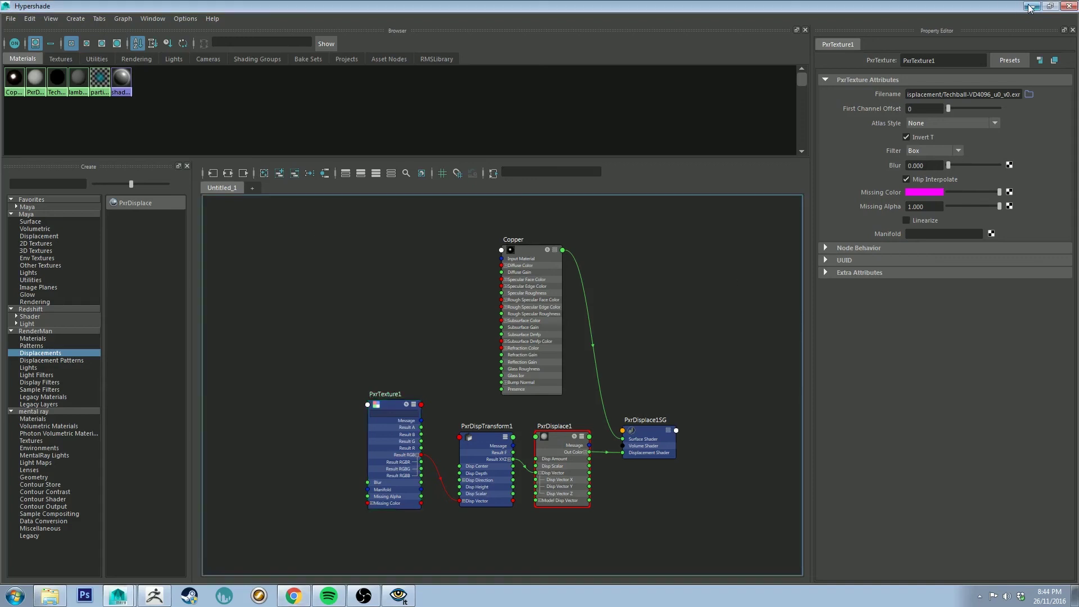
Assign PxrDisplace1SG to the tech-ball selected in the viewport.
{"action": "left_click", "coordinate": [1032, 7]}
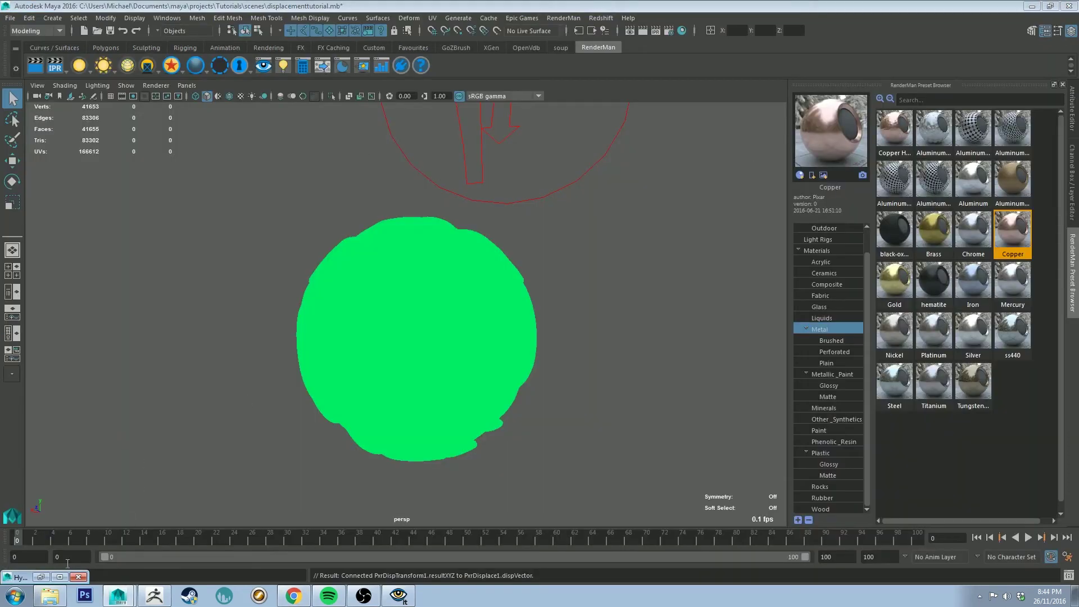
{"action": "left_click", "coordinate": [41, 576]}
{"action": "left_click_drag", "start_coordinate": [748, 5], "coordinate": [1065, 59]}
{"action": "left_click", "coordinate": [410, 289]}
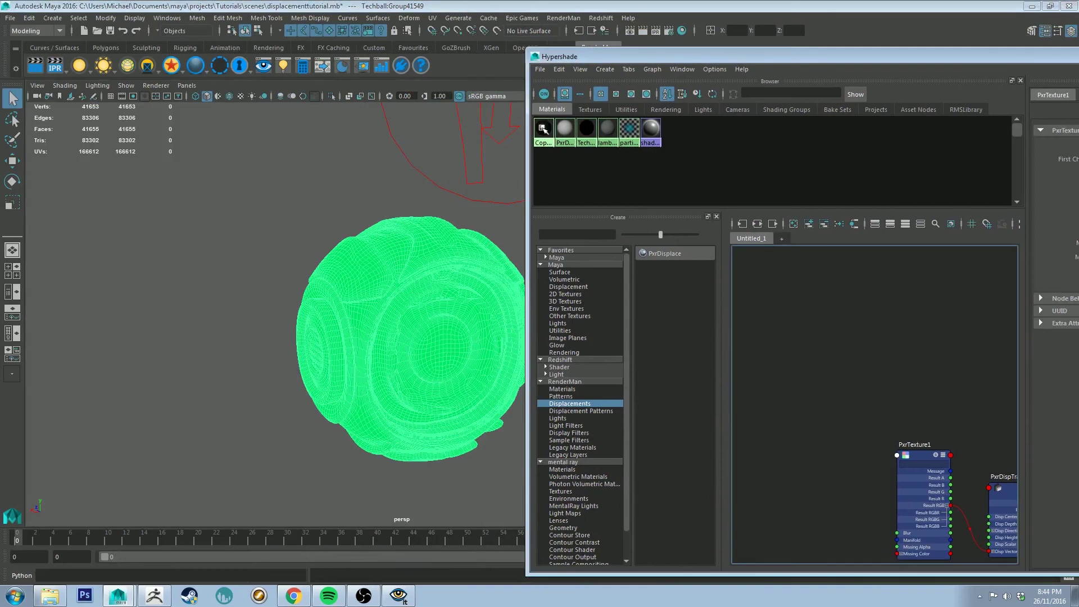
{"action": "left_click", "coordinate": [544, 95]}
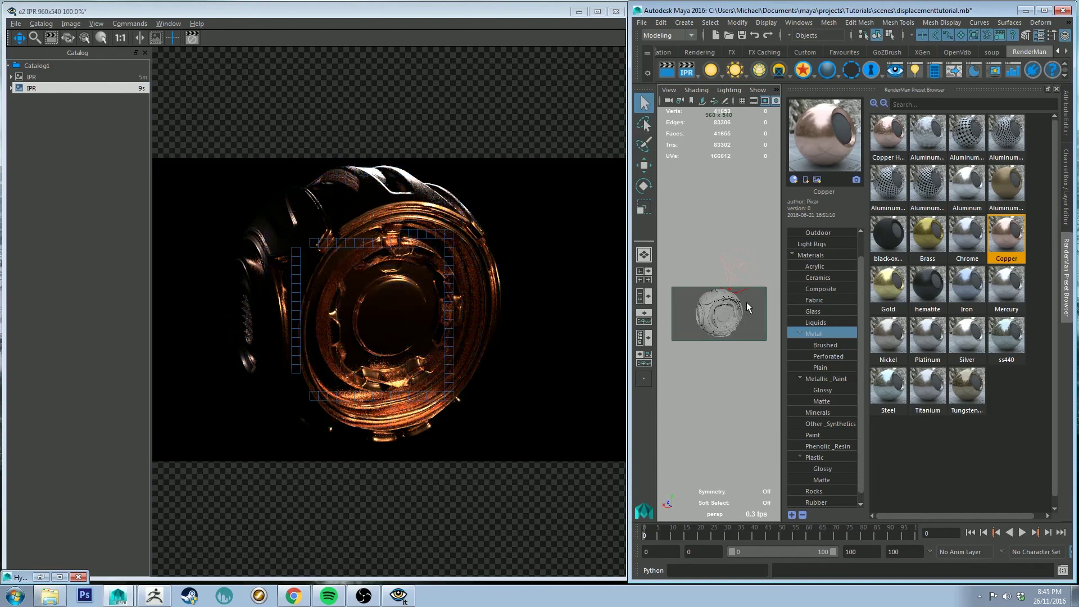
Orbit and dolly the camera to inspect the copper ball's displaced rings and vents close up and whole.
{"action": "left_click_drag", "start_coordinate": [747, 302], "coordinate": [667, 301], "text": "alt"}
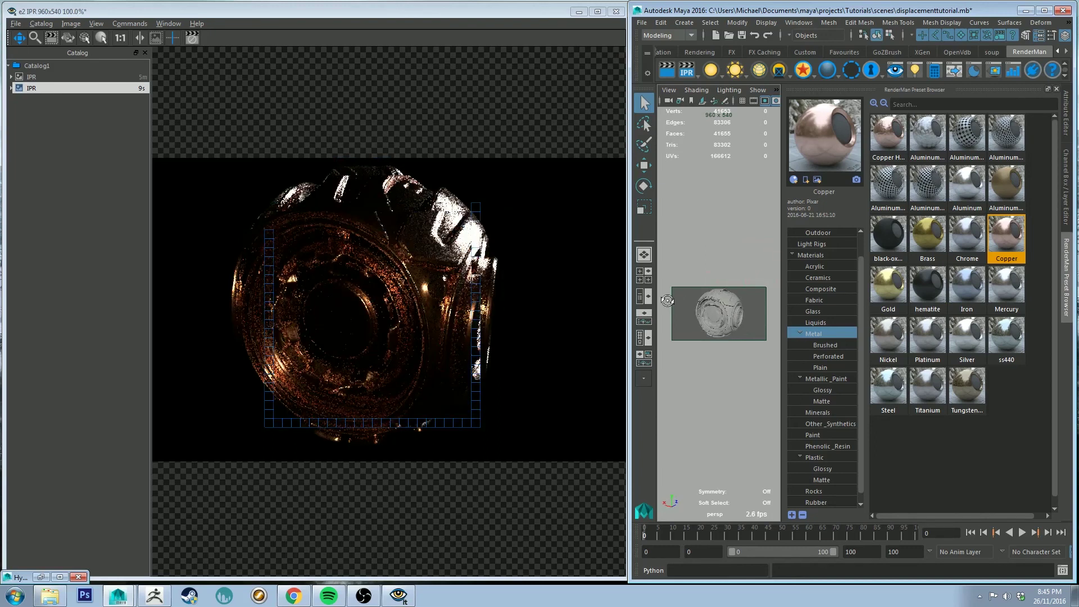
{"action": "right_click_drag", "start_coordinate": [667, 301], "coordinate": [443, 287], "text": "alt"}
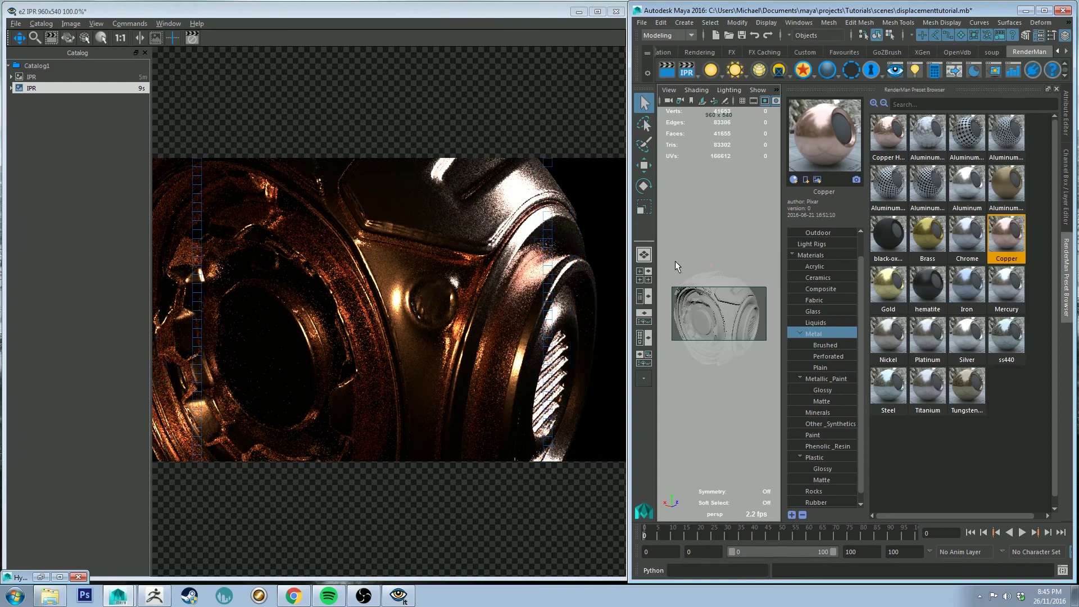
{"action": "left_click_drag", "start_coordinate": [675, 261], "coordinate": [727, 295], "text": "alt"}
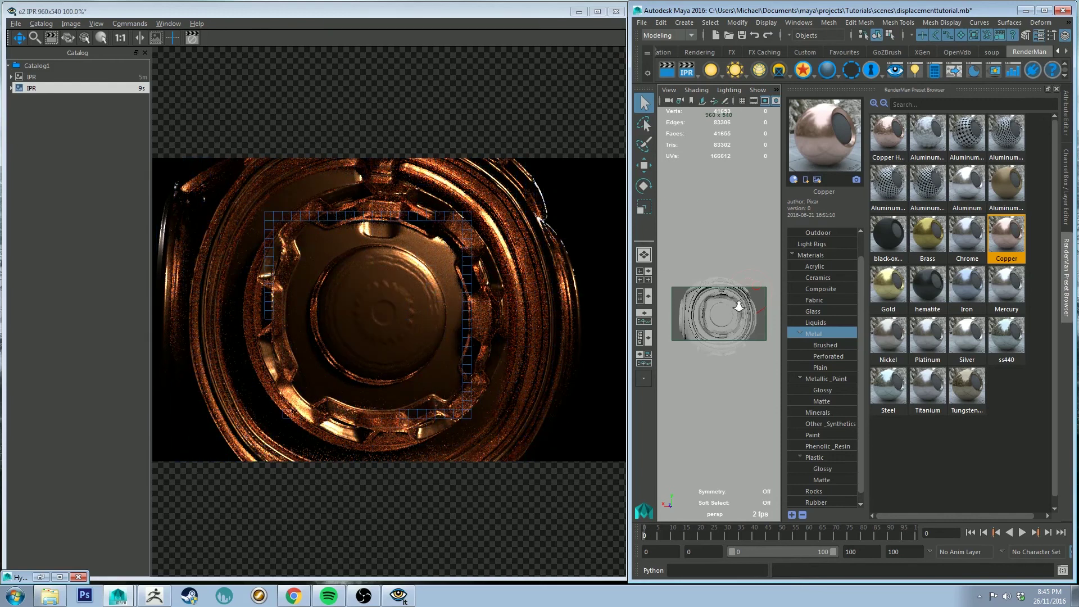
{"action": "mouse_move", "coordinate": [739, 307]}
{"action": "left_mouse_down"}
{"action": "mouse_move", "coordinate": [722, 293]}
{"action": "mouse_move", "coordinate": [737, 318]}
{"action": "left_mouse_up"}
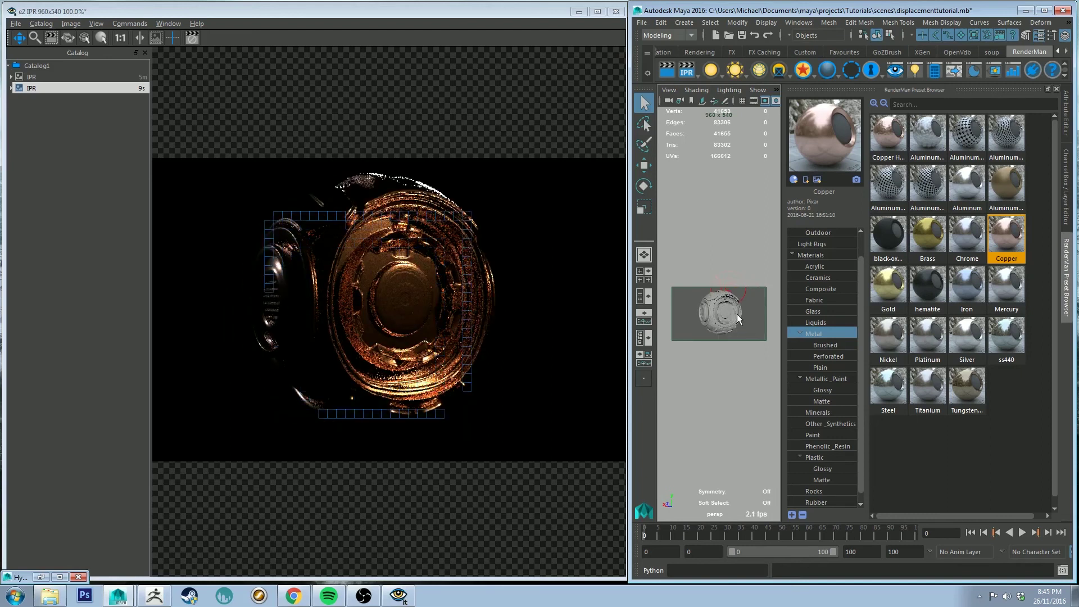